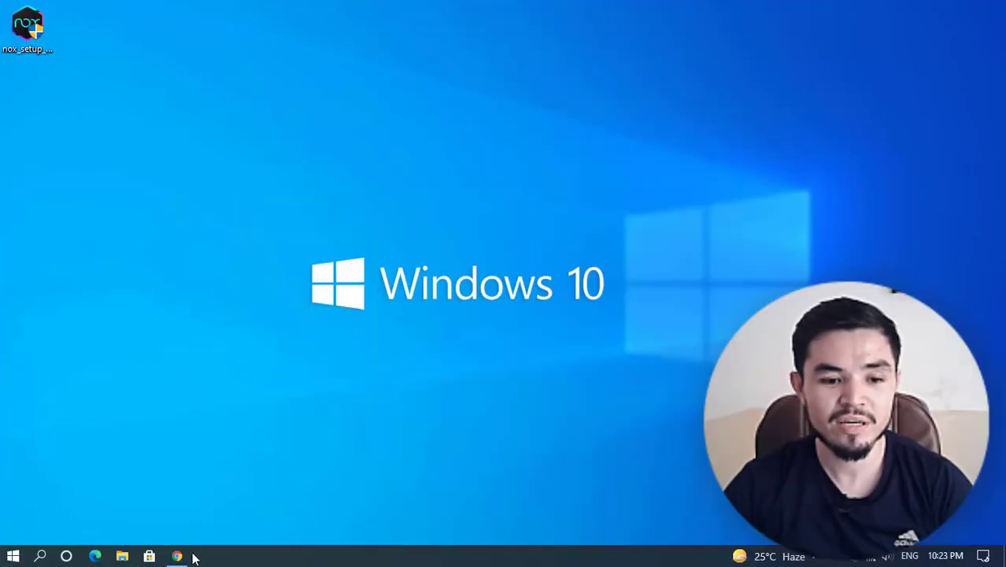
Restore the Chrome window showing the SafeMoon homepage from the taskbar.
{"action": "left_click", "coordinate": [185, 556]}
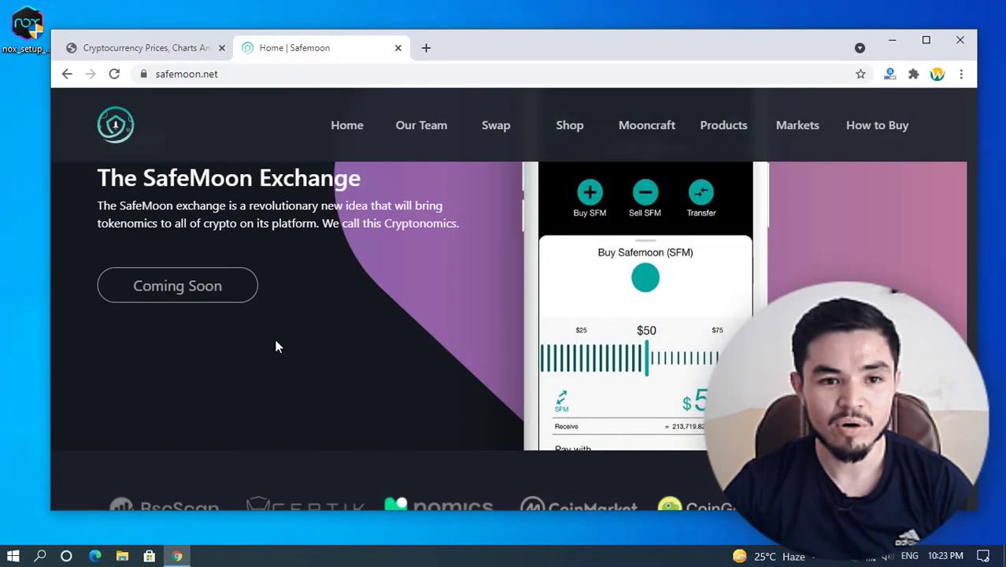
Switch to the CoinMarketCap tab and browse today's coin price table by market cap.
{"action": "left_click", "coordinate": [149, 48]}
{"action": "mouse_move", "coordinate": [219, 139]}
{"action": "scroll", "coordinate": [247, 159], "scroll_direction": "down", "scroll_amount": 1}
{"action": "scroll", "coordinate": [246, 158], "scroll_direction": "up", "scroll_amount": 1}
{"action": "scroll", "coordinate": [603, 181], "scroll_direction": "down", "scroll_amount": 3}
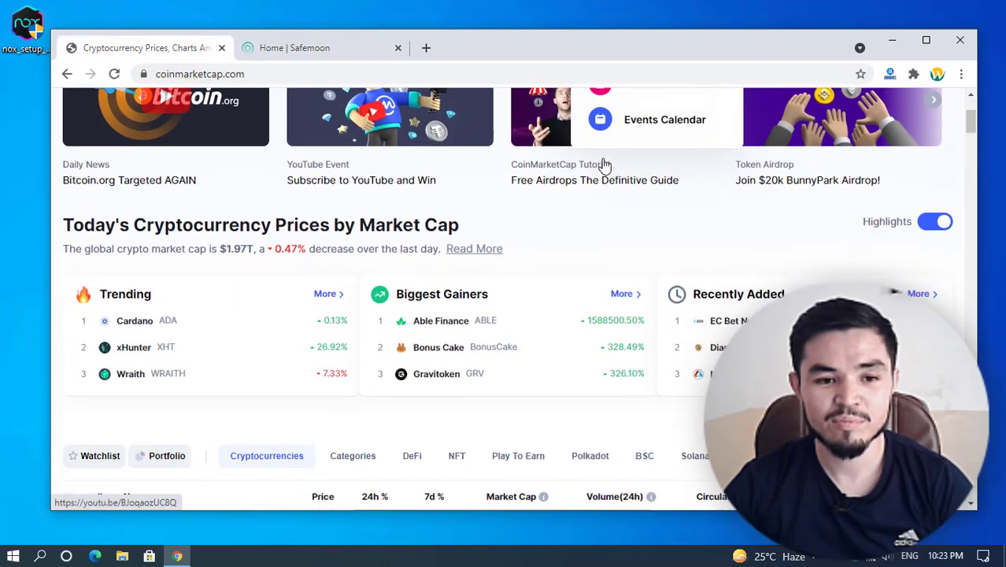
{"action": "scroll", "coordinate": [276, 279], "scroll_direction": "down", "scroll_amount": 2}
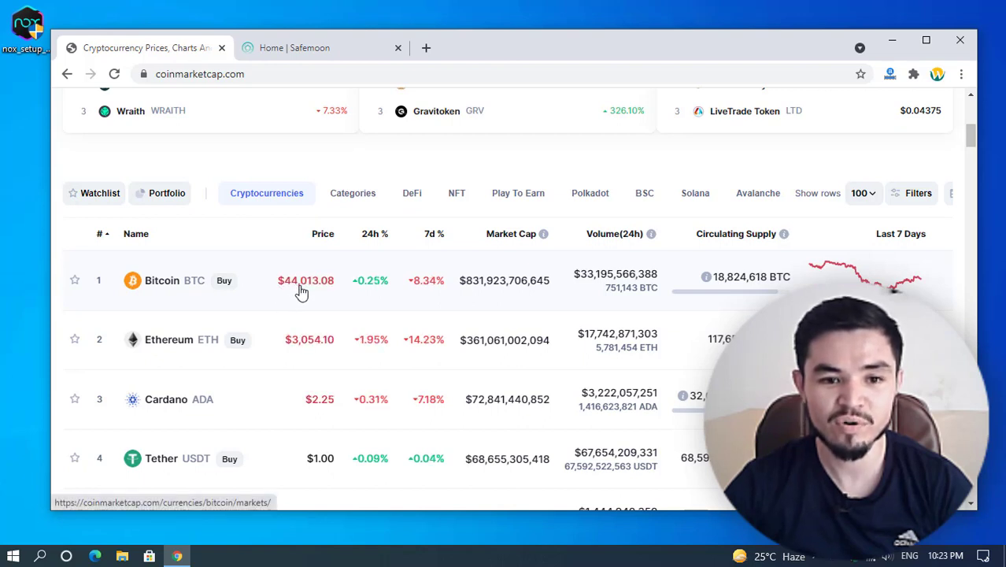
{"action": "scroll", "coordinate": [303, 288], "scroll_direction": "down", "scroll_amount": 1}
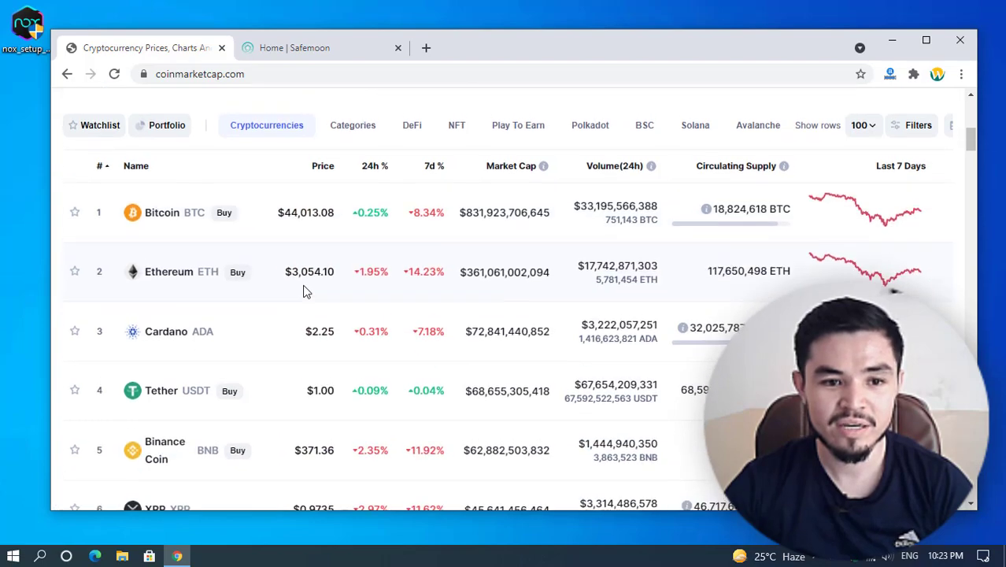
{"action": "scroll", "coordinate": [304, 287], "scroll_direction": "up", "scroll_amount": 7}
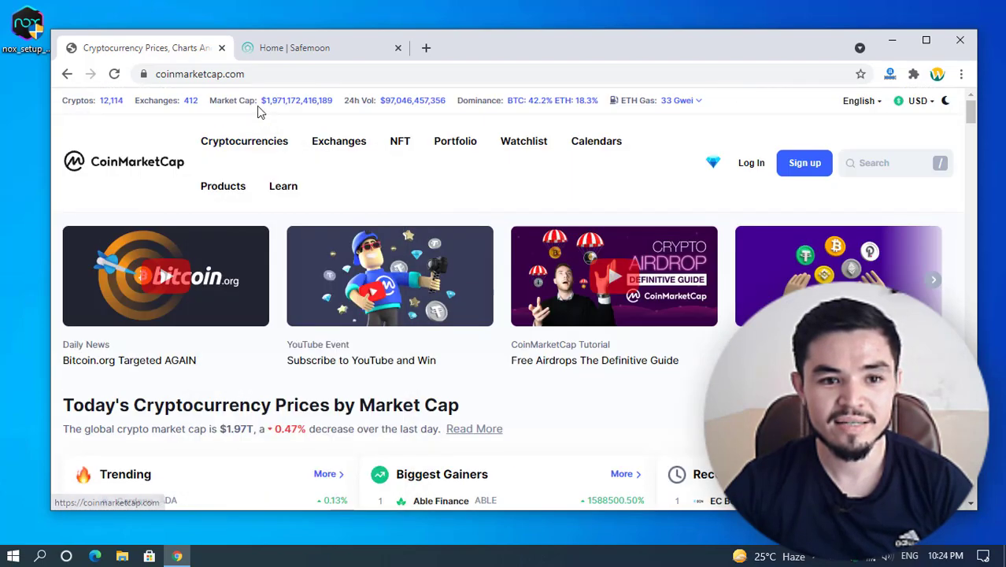
{"action": "left_click", "coordinate": [242, 103]}
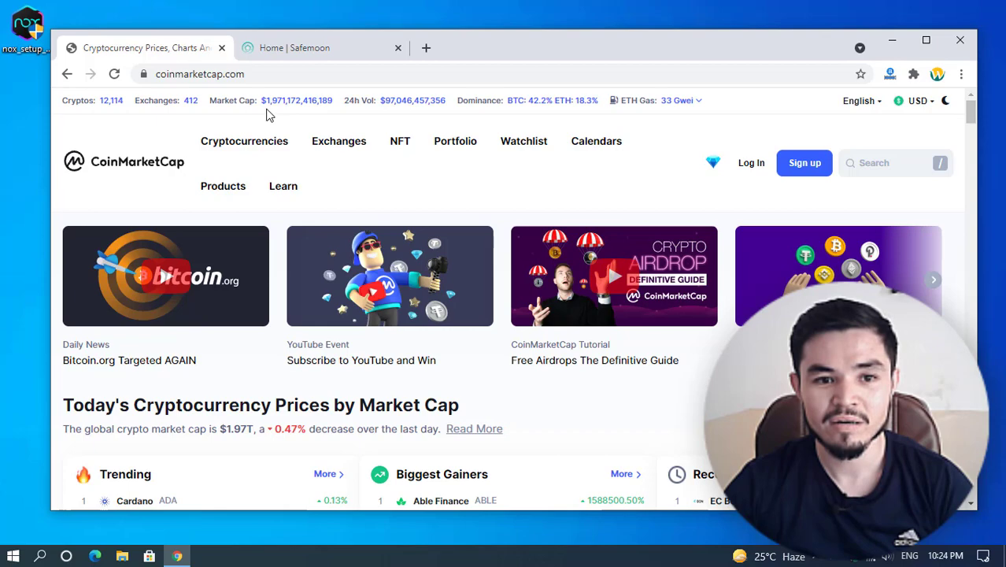
{"action": "scroll", "coordinate": [611, 180], "scroll_direction": "down", "scroll_amount": 4}
{"action": "scroll", "coordinate": [669, 212], "scroll_direction": "up", "scroll_amount": 1}
{"action": "scroll", "coordinate": [729, 218], "scroll_direction": "up", "scroll_amount": 3}
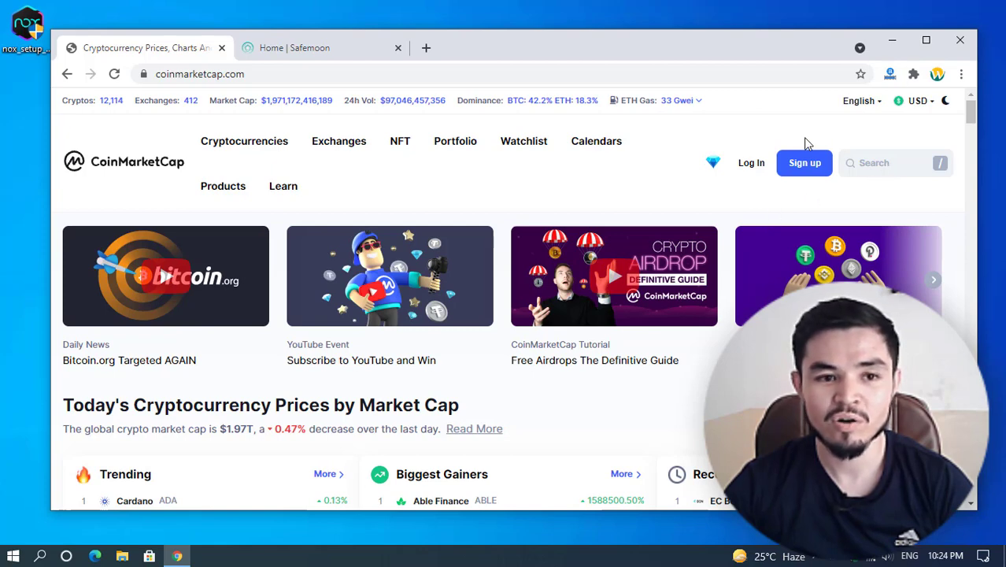
Search CoinMarketCap for 'safemoon' and view its currency page priced at $0.000001484.
{"action": "left_click", "coordinate": [885, 168]}
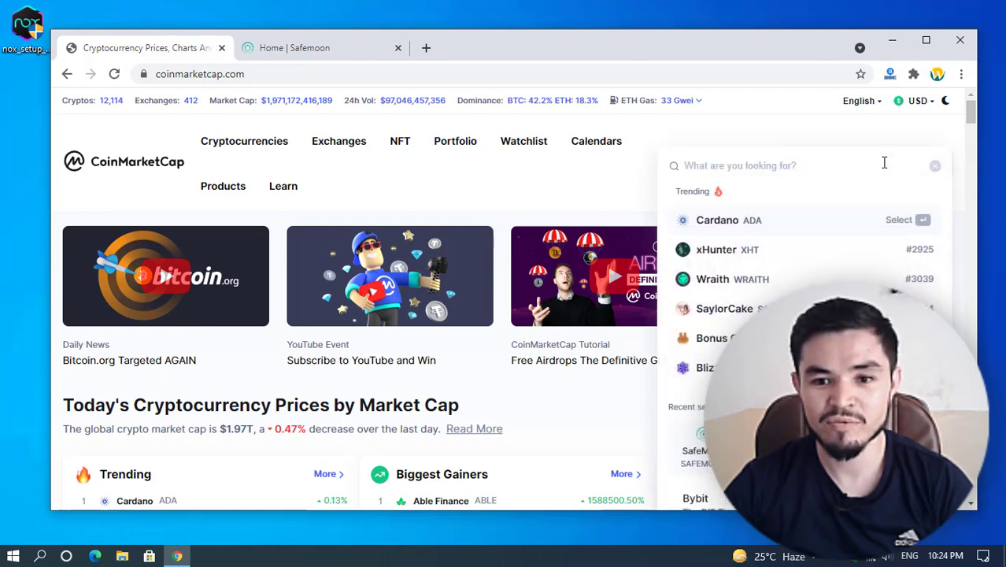
{"action": "type", "text": "safemoo"}
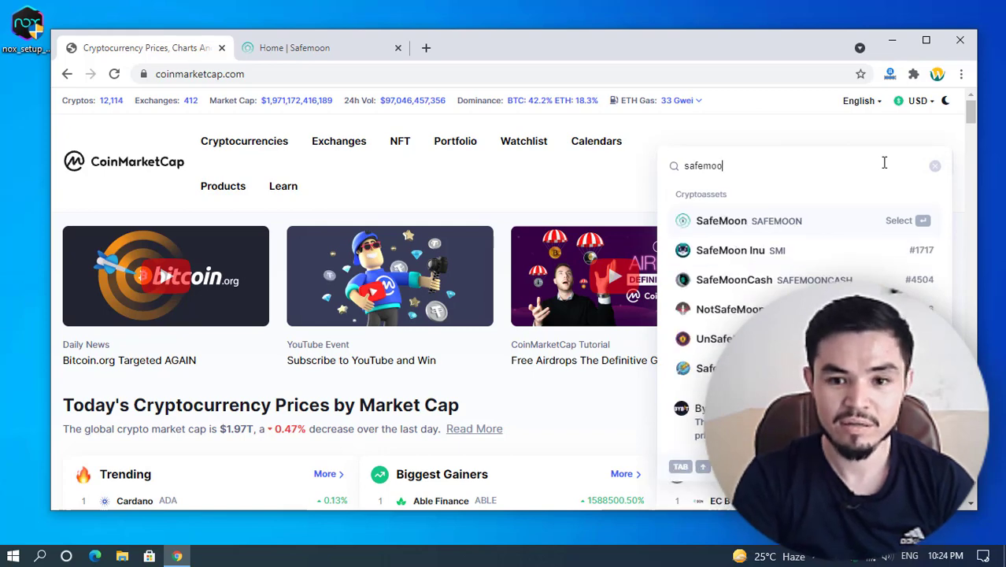
{"action": "type", "text": "n"}
{"action": "key", "text": "Return"}
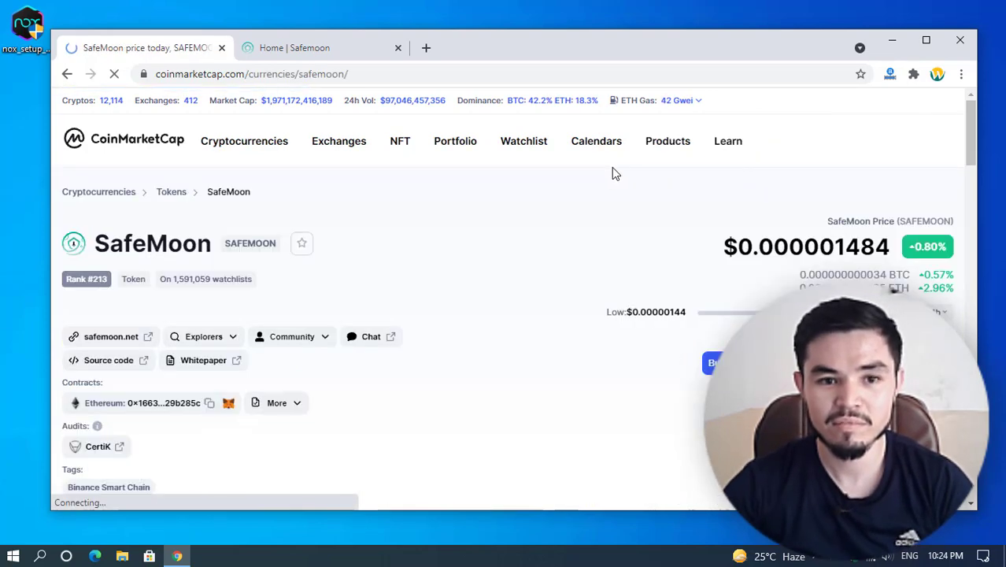
{"action": "scroll", "coordinate": [522, 222], "scroll_direction": "down", "scroll_amount": 1}
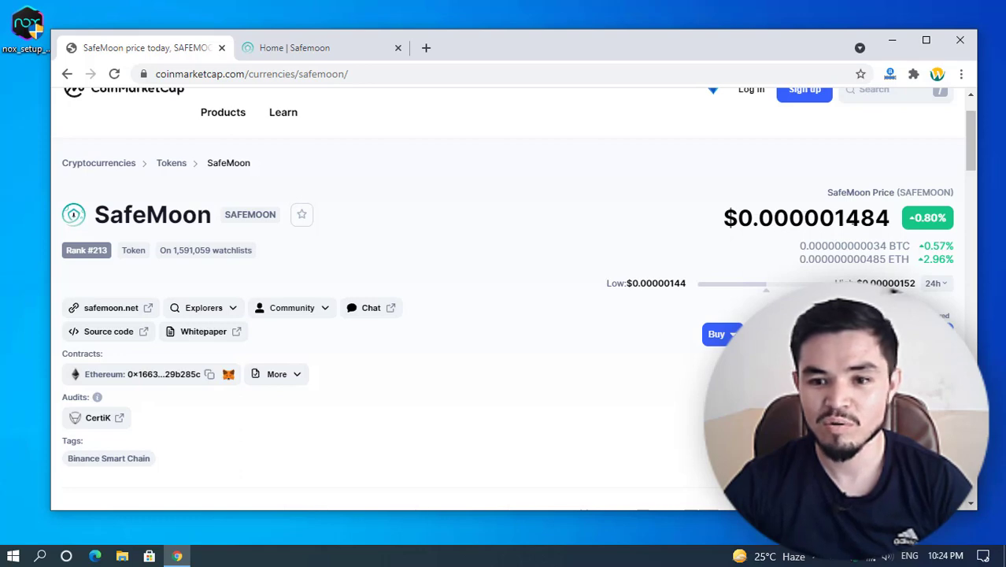
{"action": "scroll", "coordinate": [853, 249], "scroll_direction": "down", "scroll_amount": 2}
{"action": "scroll", "coordinate": [853, 249], "scroll_direction": "up", "scroll_amount": 2}
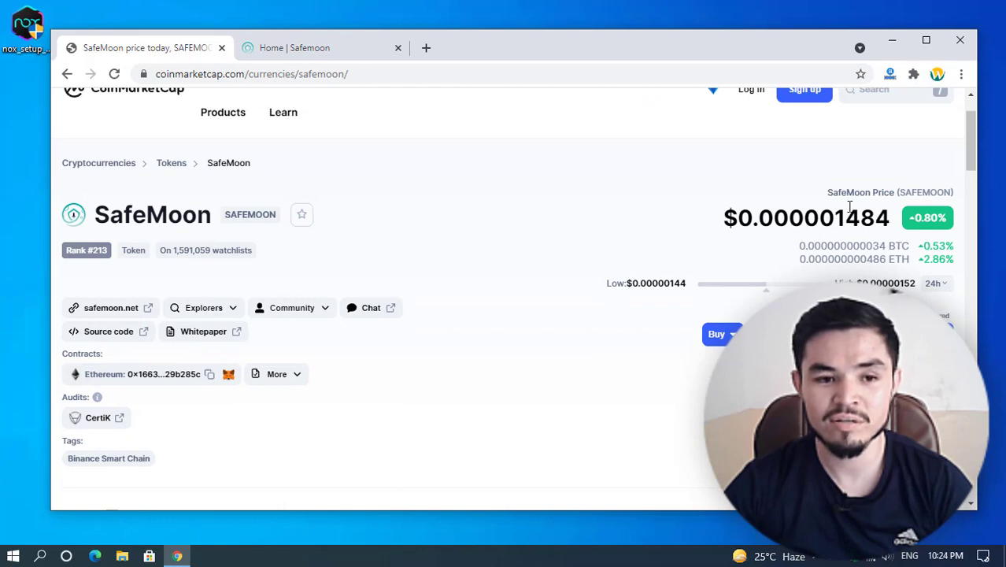
{"action": "scroll", "coordinate": [573, 281], "scroll_direction": "down", "scroll_amount": 8}
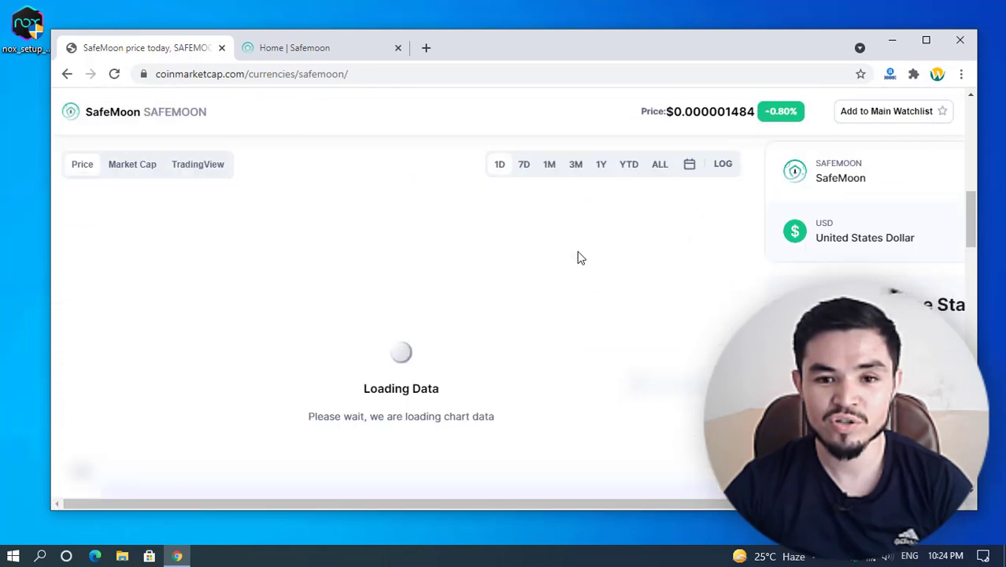
Set SafeMoon's price chart range to ALL, then view the SafeMoon Markets table.
{"action": "left_click", "coordinate": [658, 175]}
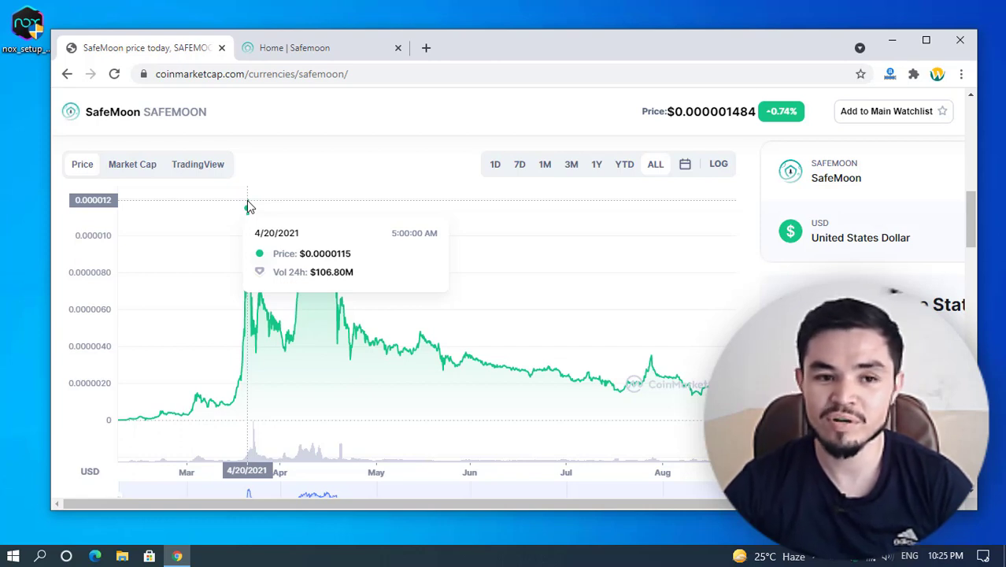
{"action": "scroll", "coordinate": [358, 172], "scroll_direction": "down", "scroll_amount": 4}
{"action": "scroll", "coordinate": [513, 352], "scroll_direction": "down", "scroll_amount": 5}
{"action": "scroll", "coordinate": [514, 352], "scroll_direction": "up", "scroll_amount": 6}
{"action": "scroll", "coordinate": [513, 352], "scroll_direction": "down", "scroll_amount": 10}
{"action": "scroll", "coordinate": [514, 352], "scroll_direction": "down", "scroll_amount": 5}
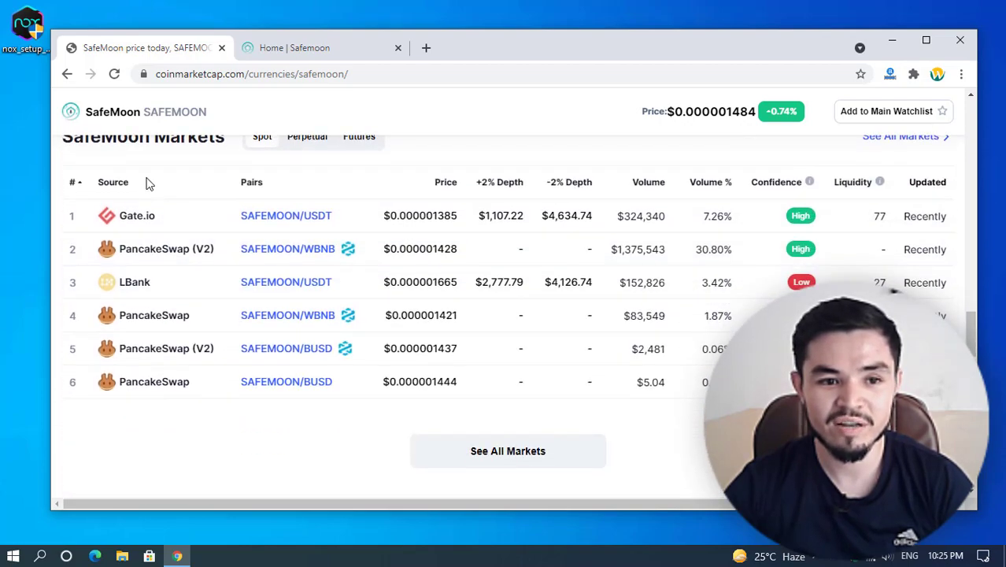
{"action": "scroll", "coordinate": [148, 184], "scroll_direction": "up", "scroll_amount": 1}
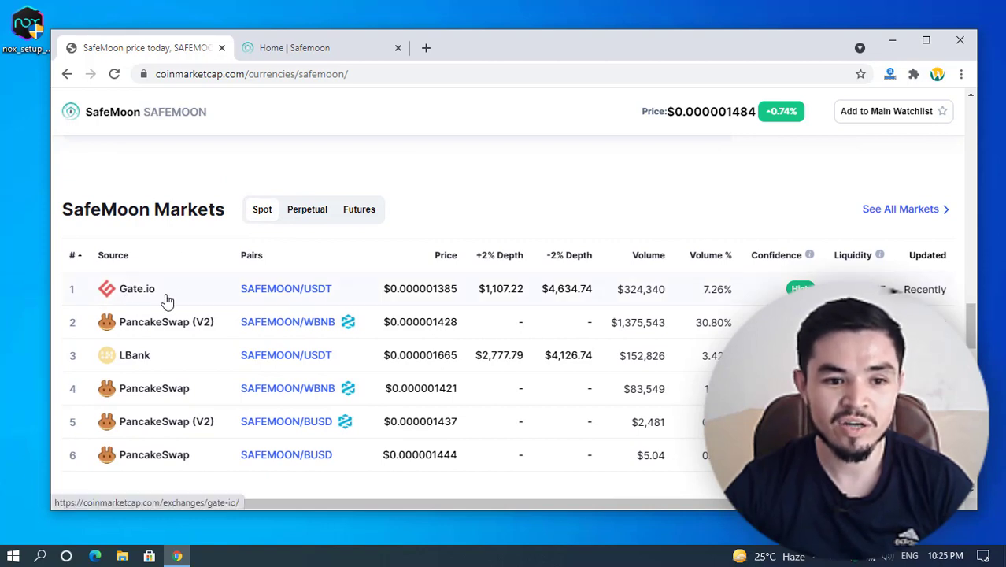
{"action": "scroll", "coordinate": [205, 307], "scroll_direction": "down", "scroll_amount": 1}
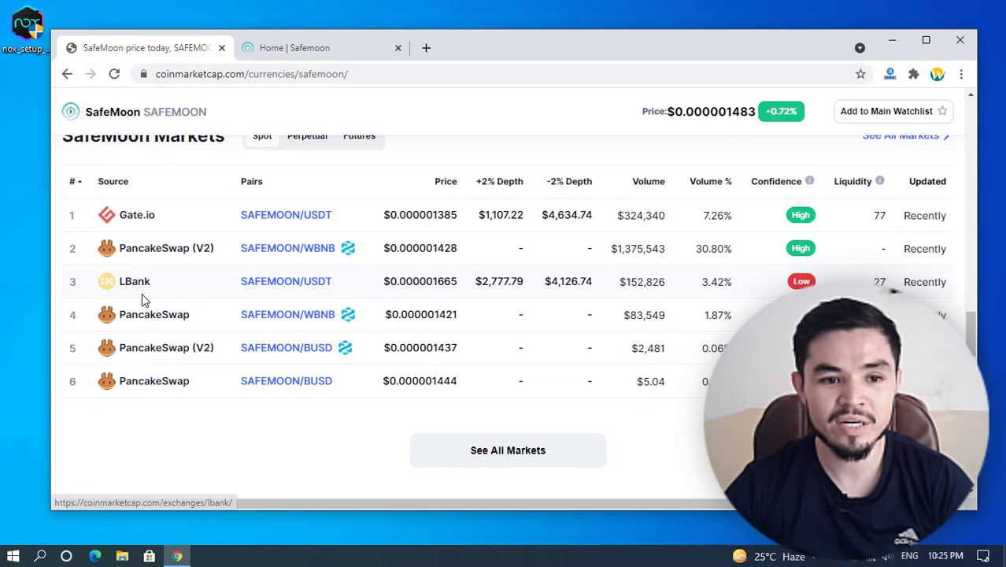
{"action": "scroll", "coordinate": [169, 307], "scroll_direction": "down", "scroll_amount": 1}
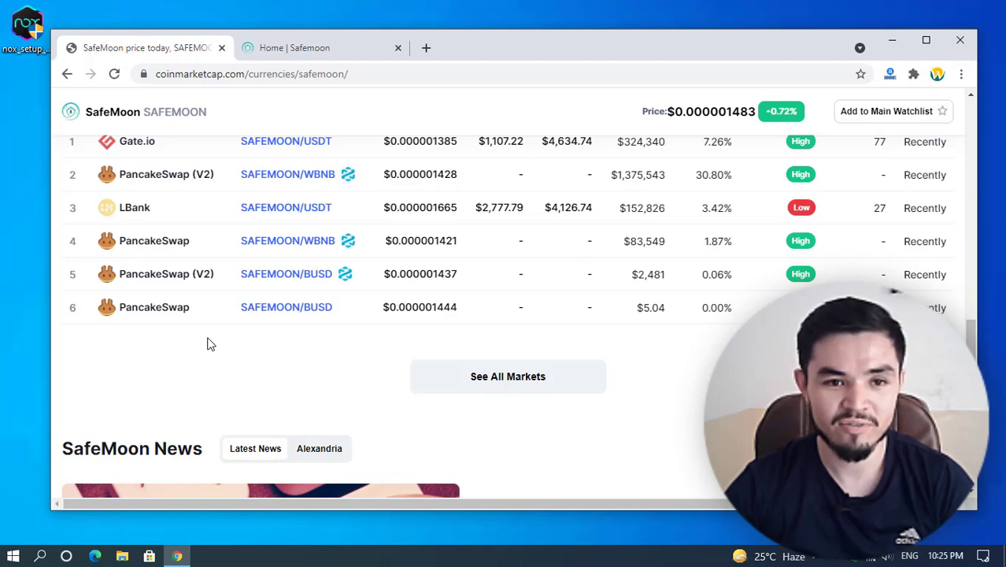
{"action": "scroll", "coordinate": [209, 344], "scroll_direction": "down", "scroll_amount": 10}
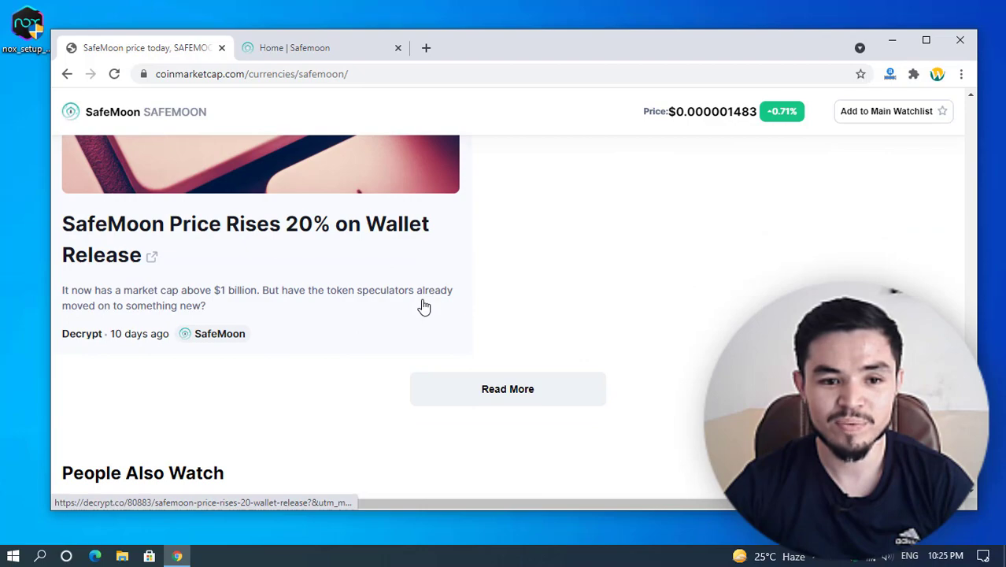
{"action": "scroll", "coordinate": [449, 295], "scroll_direction": "up", "scroll_amount": 10}
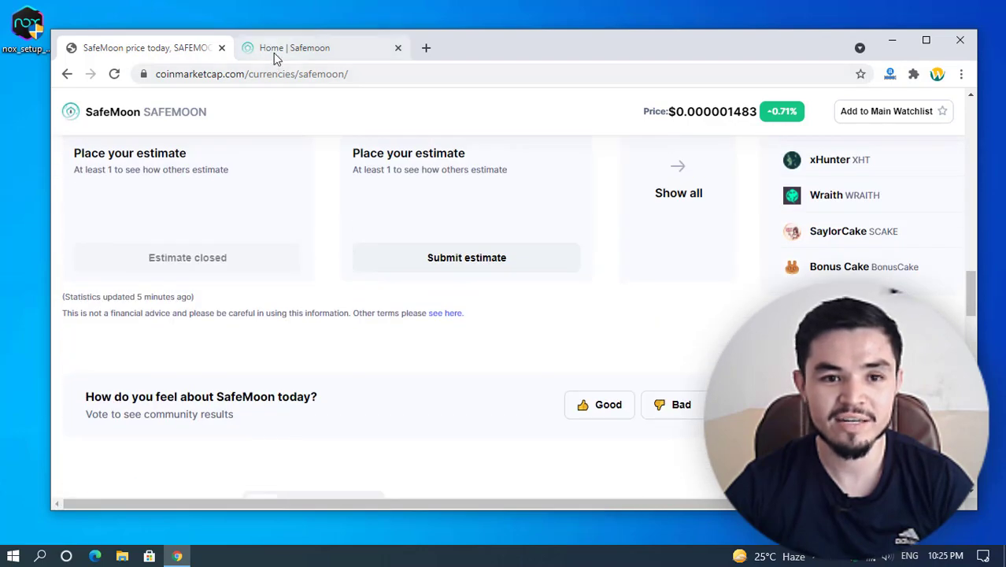
Return to safemoon.net and review its Value, Holders, Burned and Circulating figures.
{"action": "left_click", "coordinate": [273, 51]}
{"action": "scroll", "coordinate": [355, 173], "scroll_direction": "down", "scroll_amount": 8}
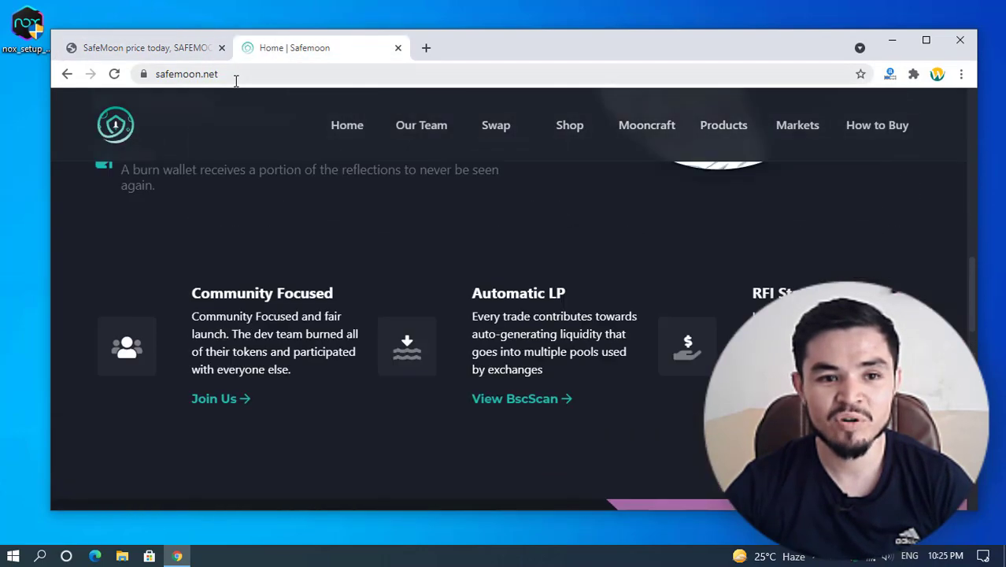
{"action": "left_click", "coordinate": [345, 126]}
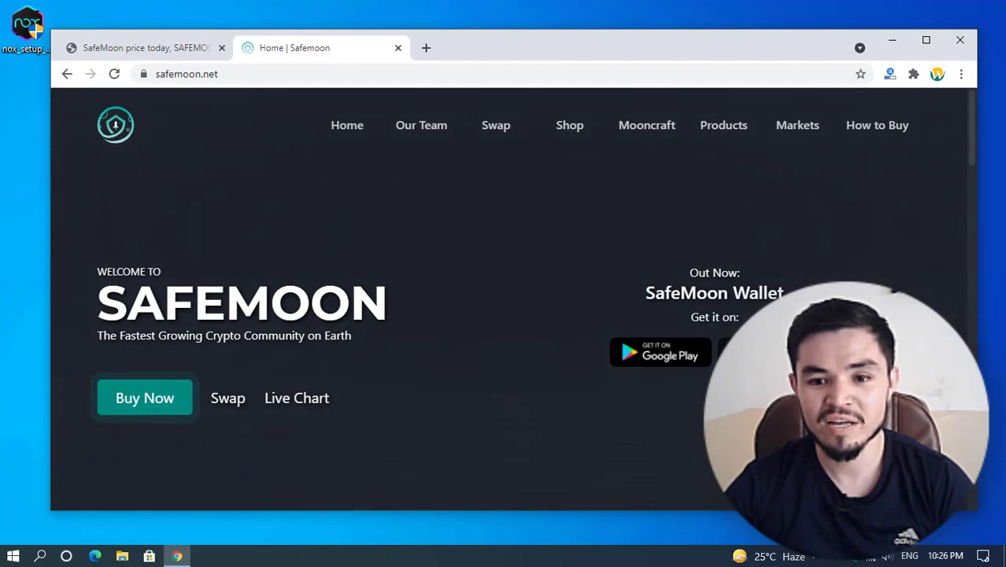
{"action": "scroll", "coordinate": [439, 303], "scroll_direction": "down", "scroll_amount": 3}
{"action": "scroll", "coordinate": [157, 281], "scroll_direction": "up", "scroll_amount": 2}
{"action": "scroll", "coordinate": [181, 283], "scroll_direction": "down", "scroll_amount": 1}
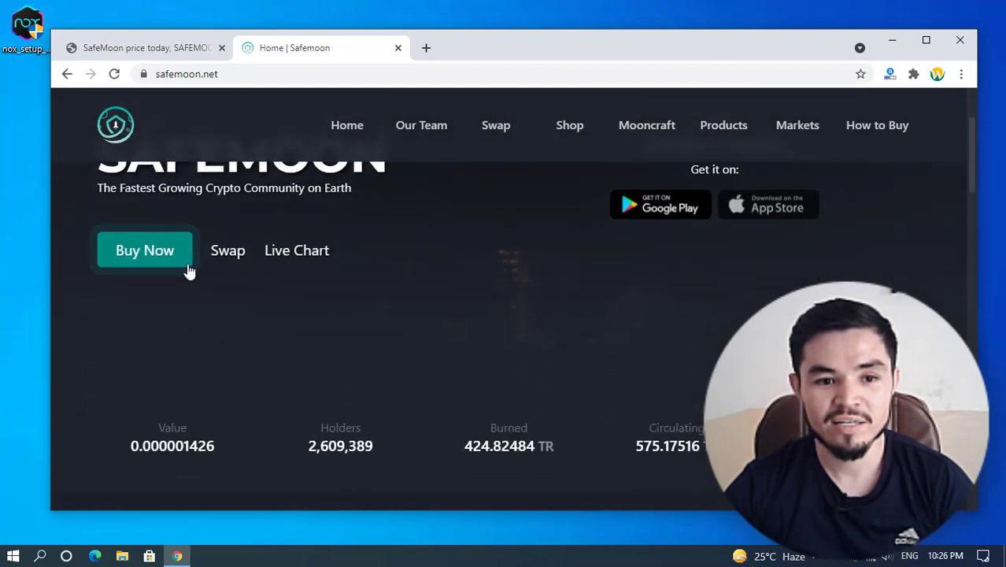
{"action": "scroll", "coordinate": [158, 266], "scroll_direction": "up", "scroll_amount": 1}
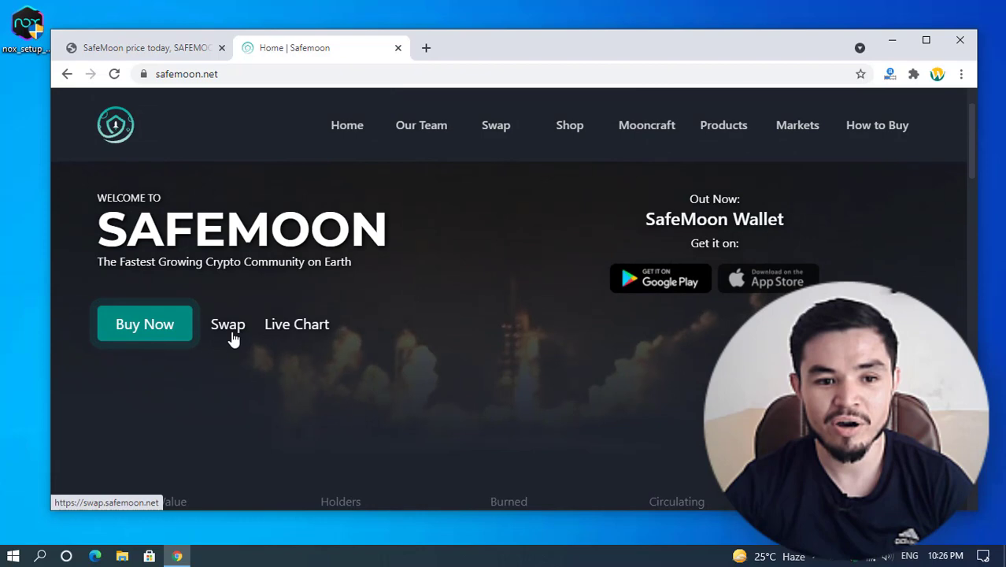
{"action": "scroll", "coordinate": [362, 331], "scroll_direction": "down", "scroll_amount": 5}
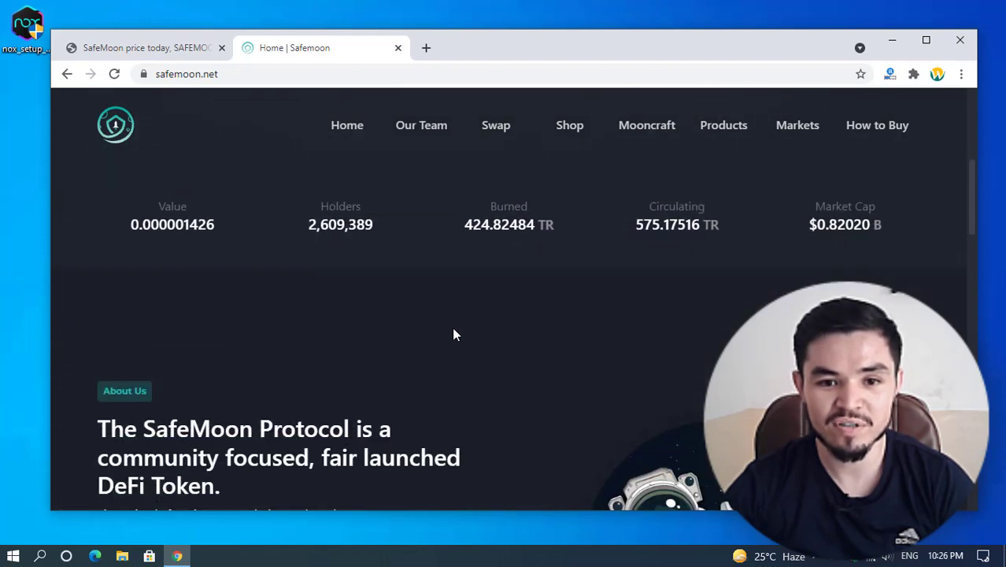
{"action": "scroll", "coordinate": [253, 253], "scroll_direction": "up", "scroll_amount": 2}
{"action": "scroll", "coordinate": [236, 268], "scroll_direction": "down", "scroll_amount": 6}
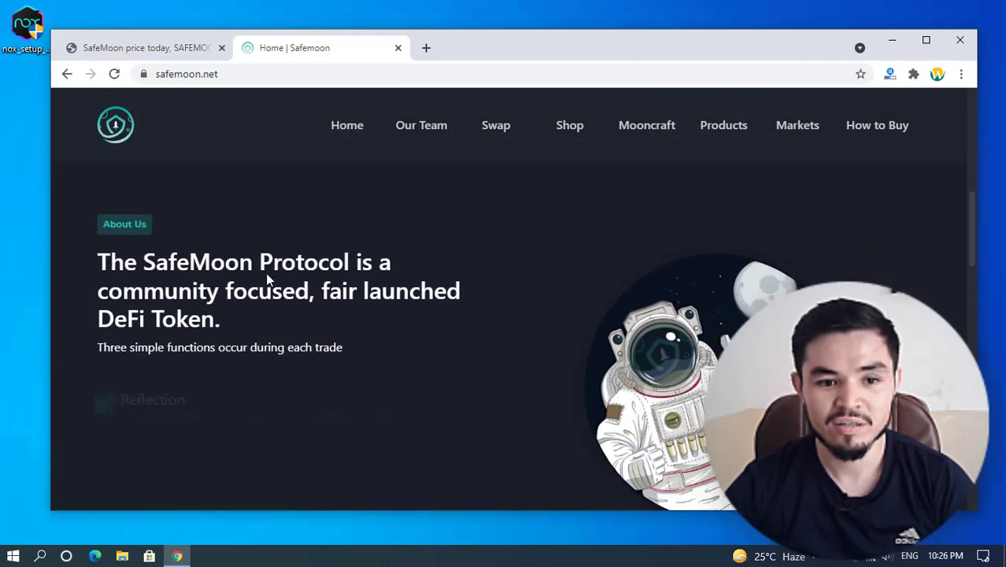
{"action": "scroll", "coordinate": [346, 295], "scroll_direction": "up", "scroll_amount": 4}
Clear the accidental text selection, return to the welcome banner, and minimize and restore Chrome.
{"action": "scroll", "coordinate": [362, 296], "scroll_direction": "down", "scroll_amount": 10}
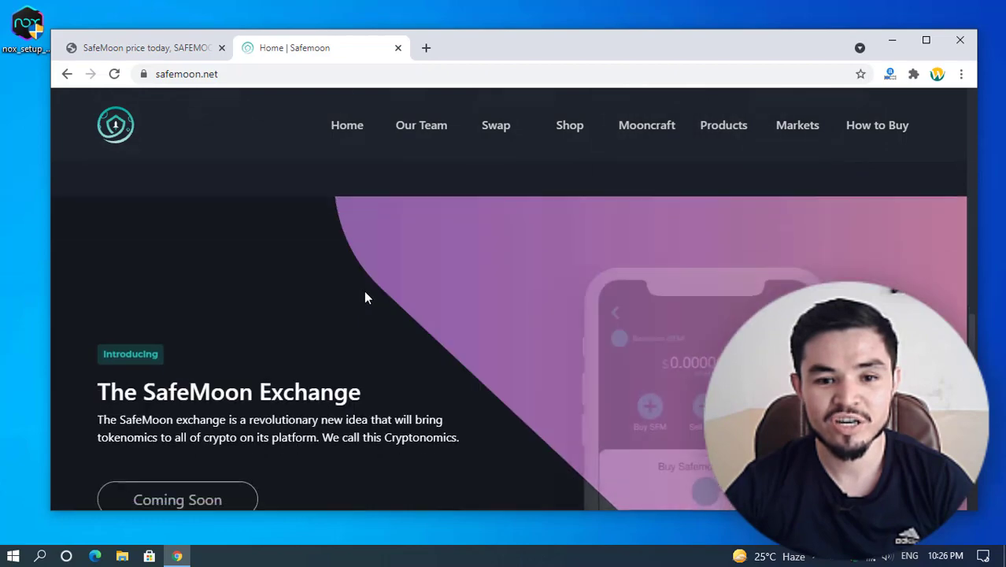
{"action": "scroll", "coordinate": [374, 299], "scroll_direction": "up", "scroll_amount": 8}
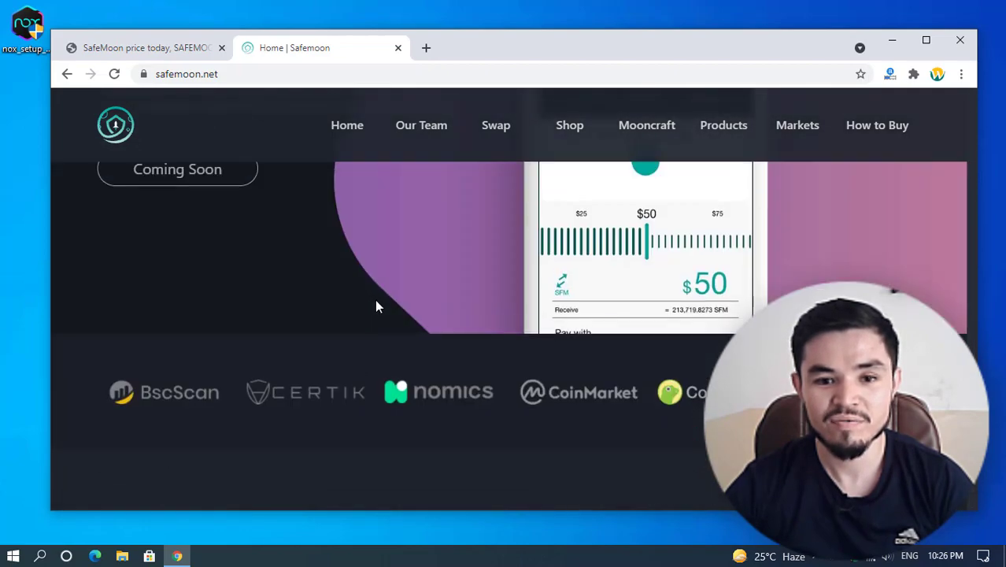
{"action": "scroll", "coordinate": [407, 312], "scroll_direction": "up", "scroll_amount": 10}
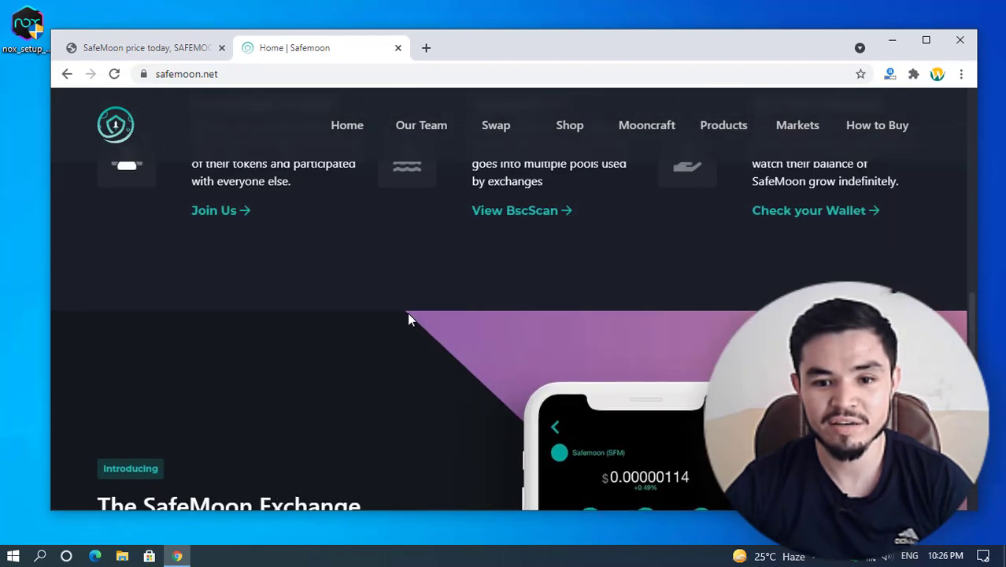
{"action": "scroll", "coordinate": [435, 323], "scroll_direction": "down", "scroll_amount": 4}
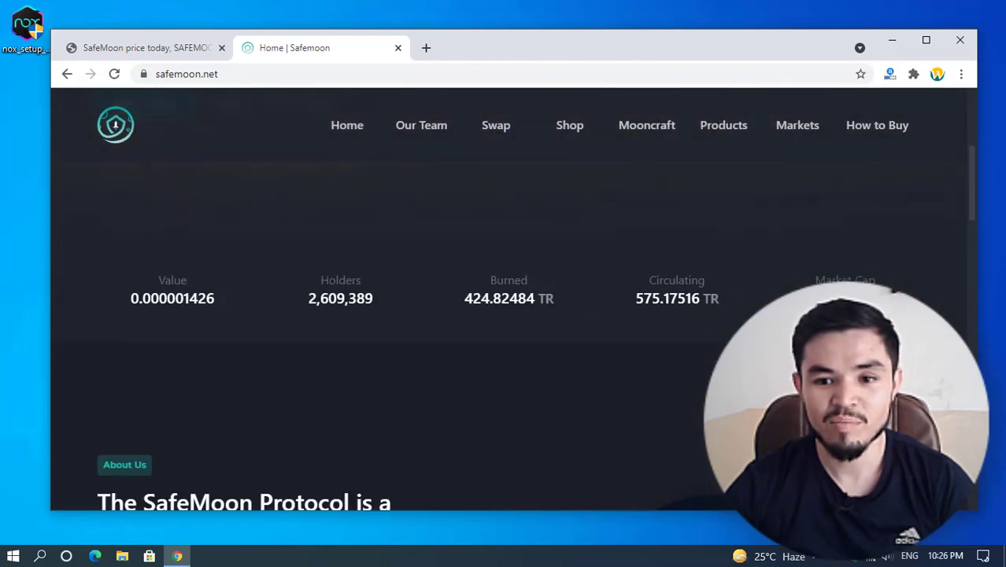
{"action": "scroll", "coordinate": [366, 299], "scroll_direction": "up", "scroll_amount": 1}
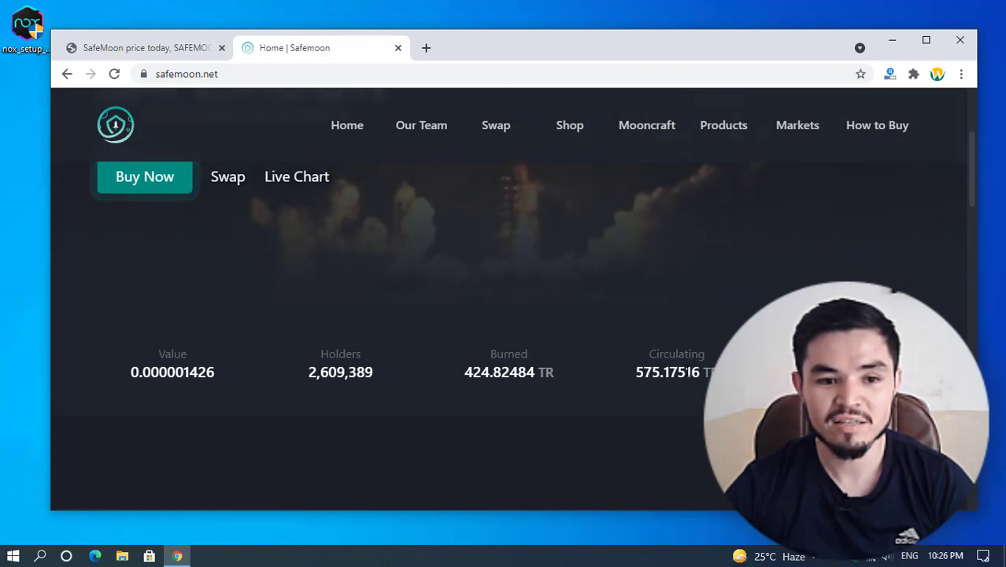
{"action": "scroll", "coordinate": [484, 362], "scroll_direction": "up", "scroll_amount": 1}
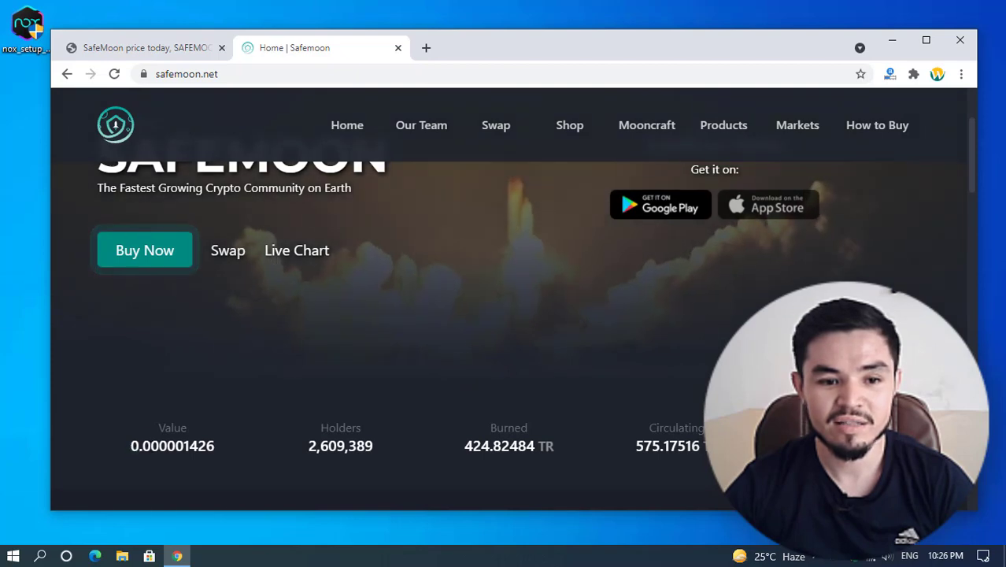
{"action": "left_click_drag", "start_coordinate": [127, 446], "coordinate": [219, 447]}
{"action": "left_click", "coordinate": [233, 447]}
{"action": "scroll", "coordinate": [244, 442], "scroll_direction": "up", "scroll_amount": 2}
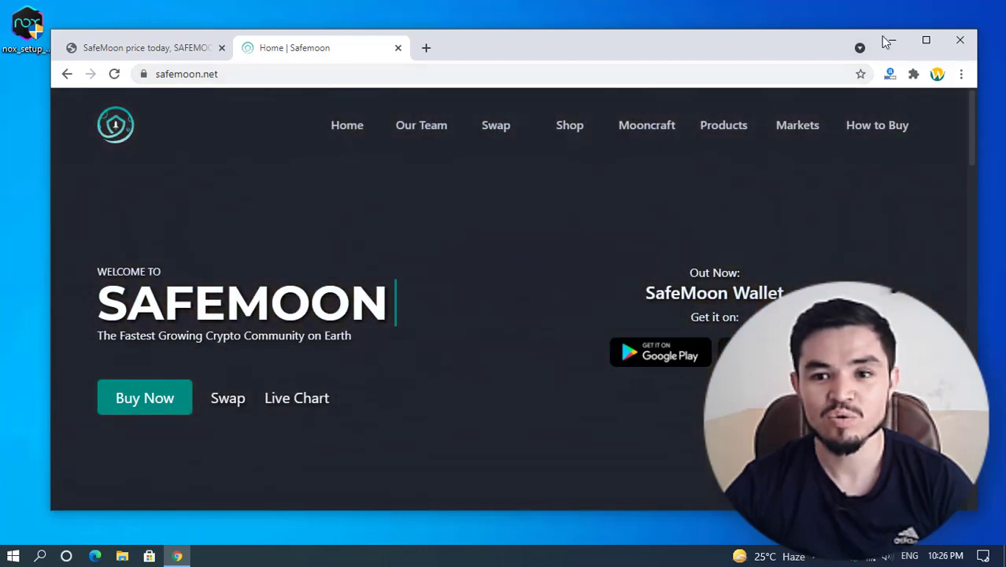
{"action": "left_click", "coordinate": [888, 41]}
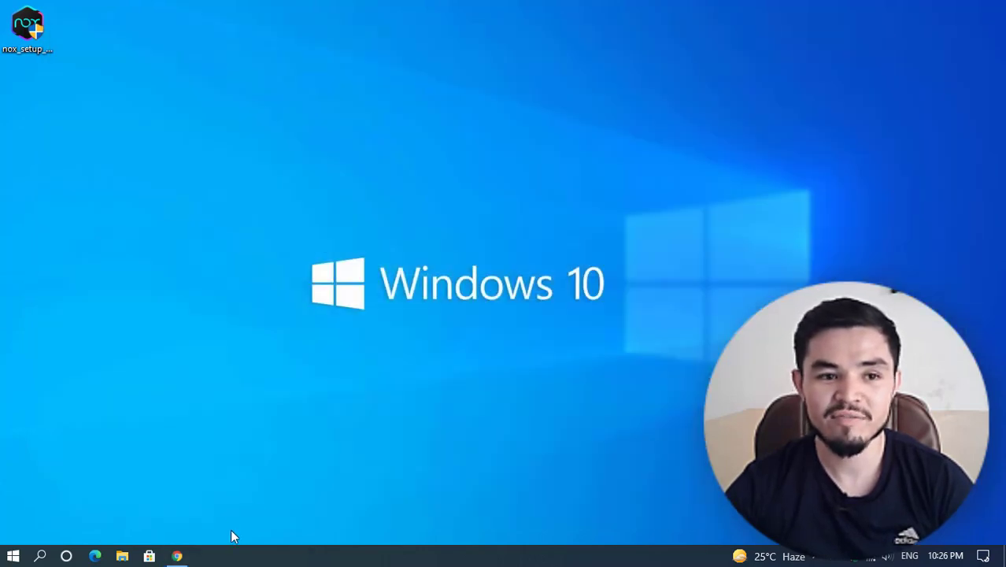
{"action": "left_click", "coordinate": [177, 553]}
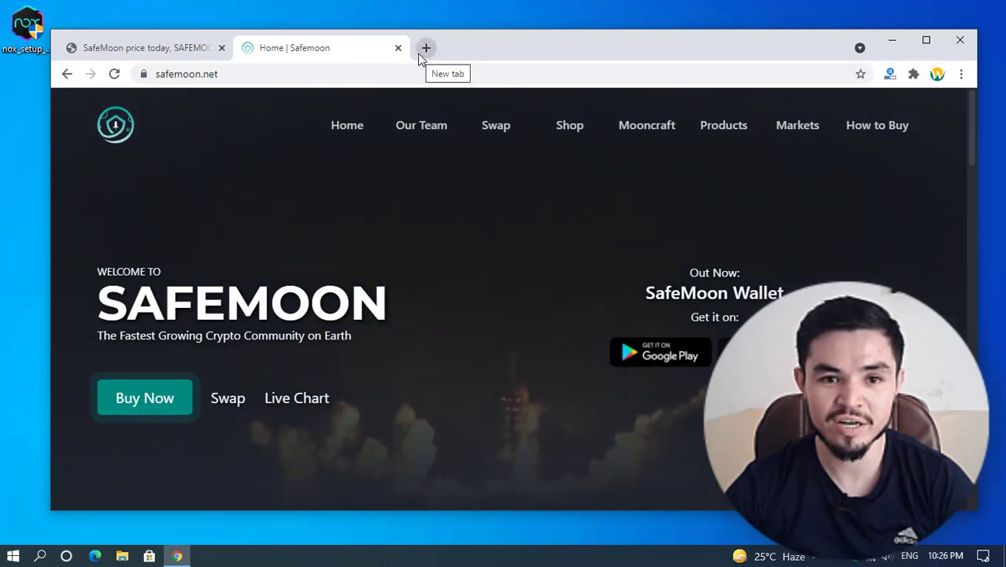
Search 'noxplayer' in a new tab and open the official bignox.com site.
{"action": "left_click", "coordinate": [423, 52]}
{"action": "type", "text": "no"}
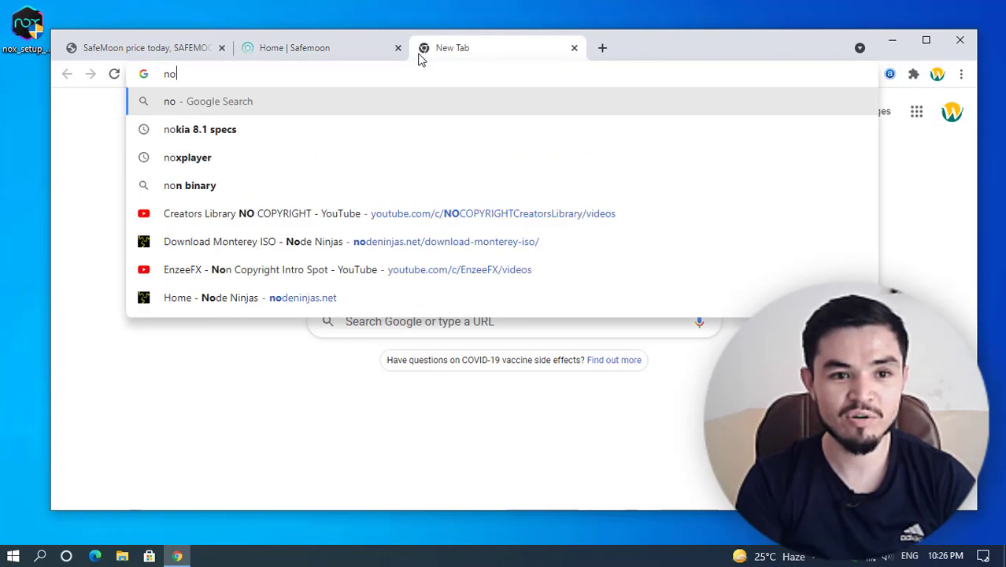
{"action": "type", "text": "xplayer"}
{"action": "key", "text": "Return"}
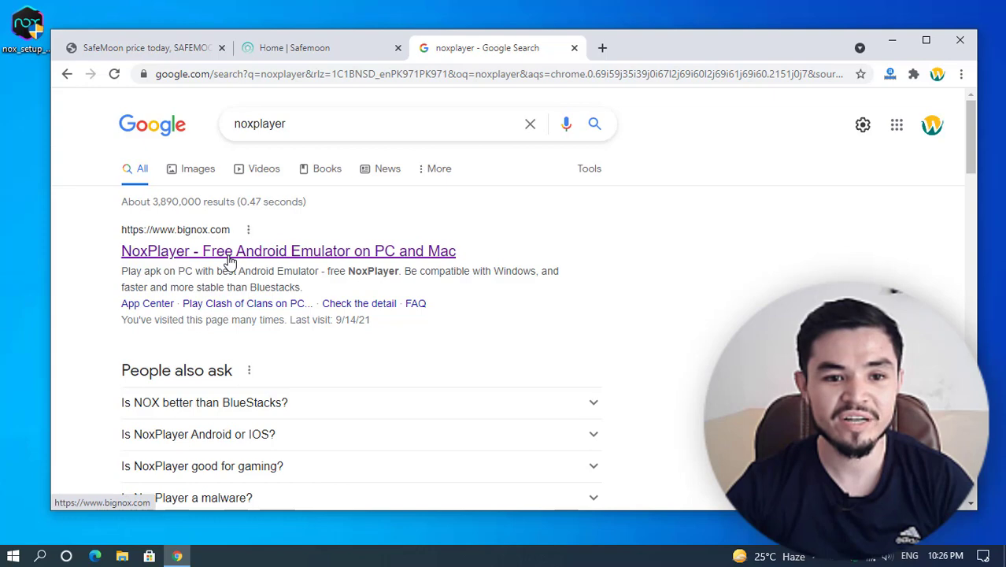
{"action": "left_click", "coordinate": [229, 262]}
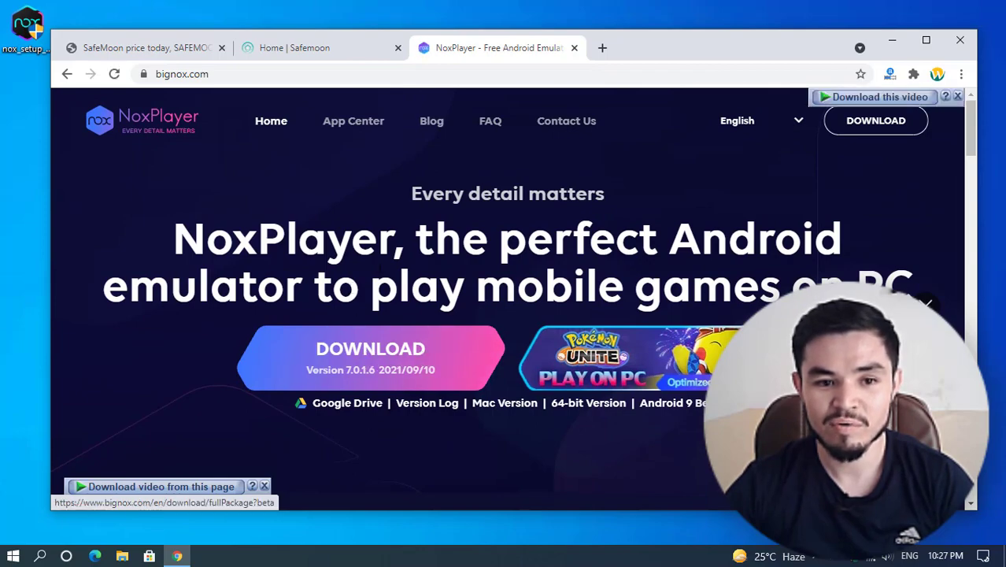
Look over the NoxPlayer page and request the nox_setup_v7.0.1.6_full_intl.exe installer download.
{"action": "scroll", "coordinate": [423, 268], "scroll_direction": "down", "scroll_amount": 3}
{"action": "scroll", "coordinate": [423, 268], "scroll_direction": "down", "scroll_amount": 3}
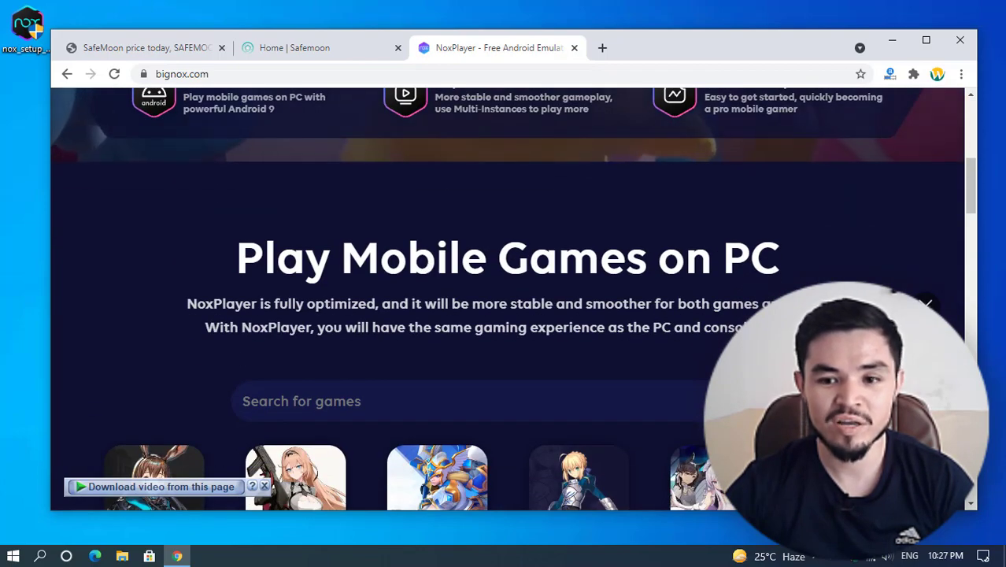
{"action": "scroll", "coordinate": [543, 334], "scroll_direction": "down", "scroll_amount": 4}
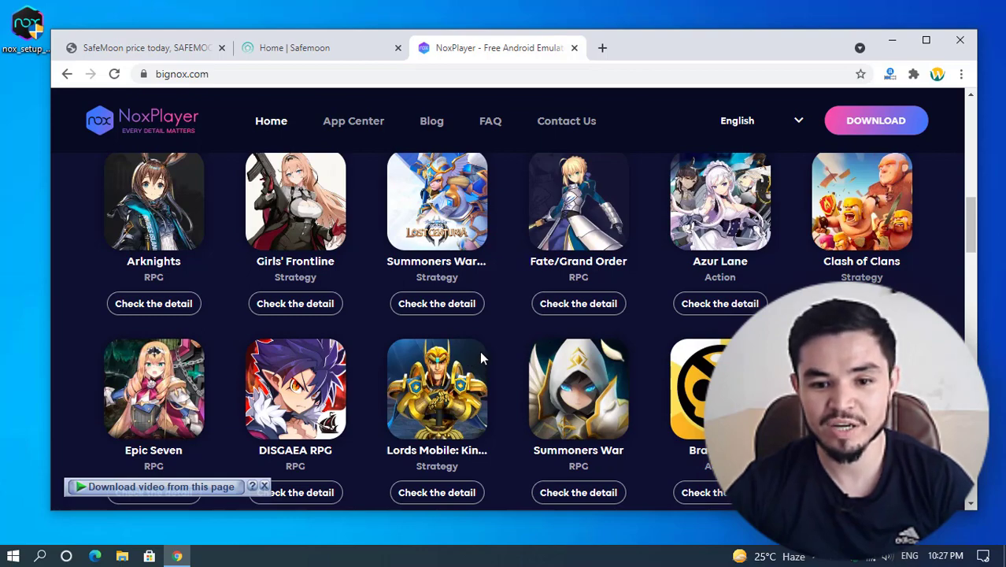
{"action": "scroll", "coordinate": [480, 350], "scroll_direction": "down", "scroll_amount": 3}
{"action": "scroll", "coordinate": [504, 345], "scroll_direction": "up", "scroll_amount": 15}
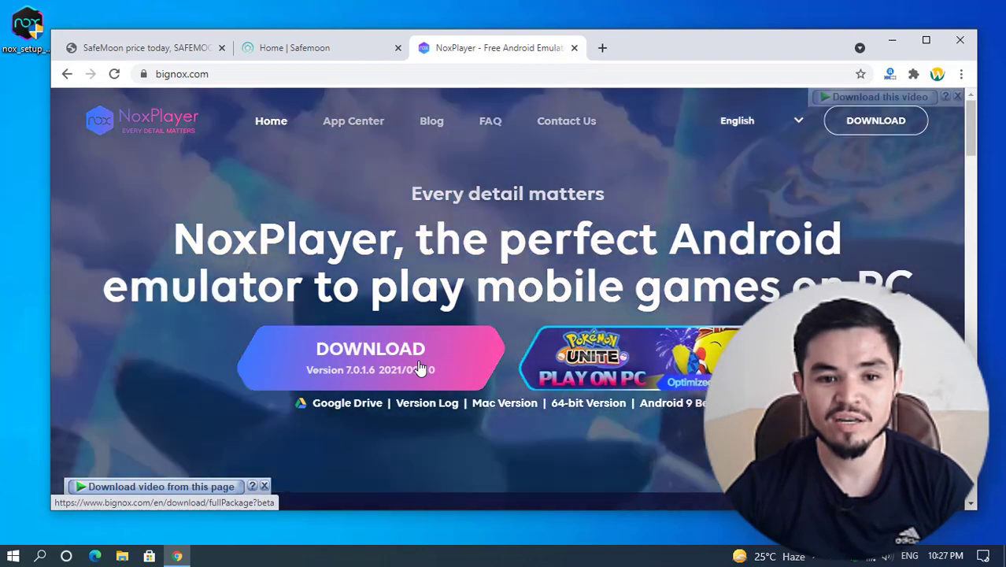
{"action": "left_click", "coordinate": [419, 368]}
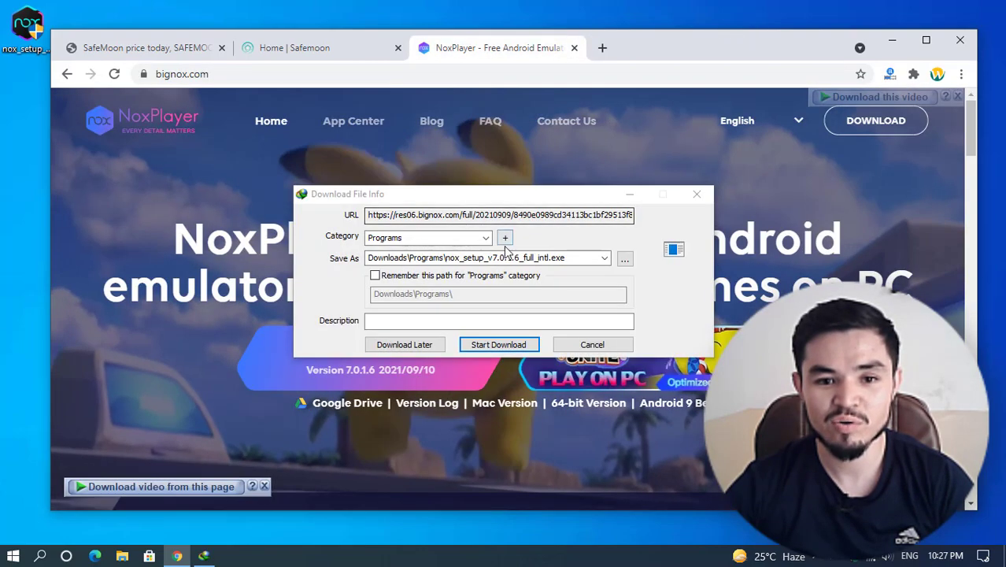
Start the 440.297 MB NoxPlayer installer download in IDM, then cancel it.
{"action": "left_click", "coordinate": [502, 344]}
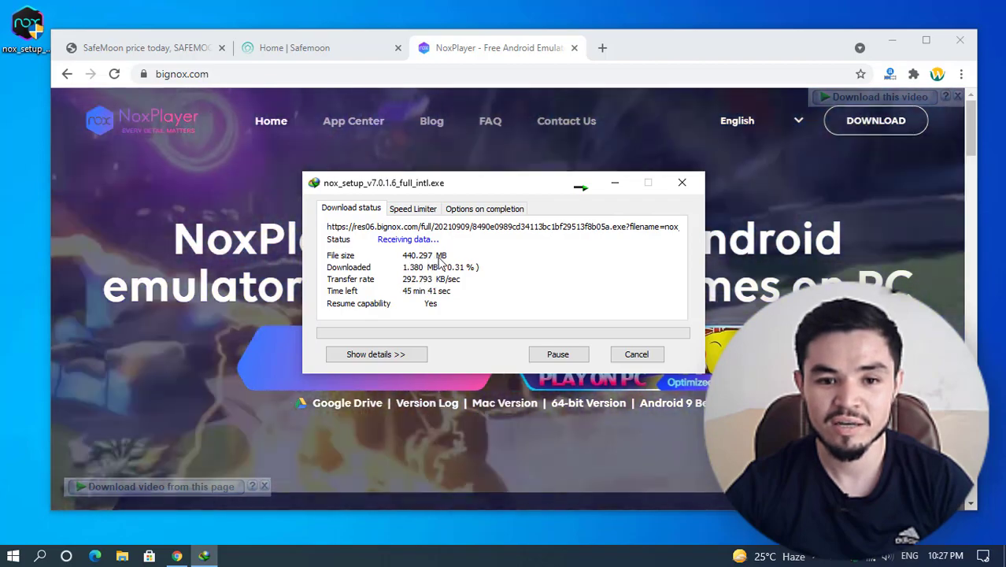
{"action": "left_click", "coordinate": [629, 356]}
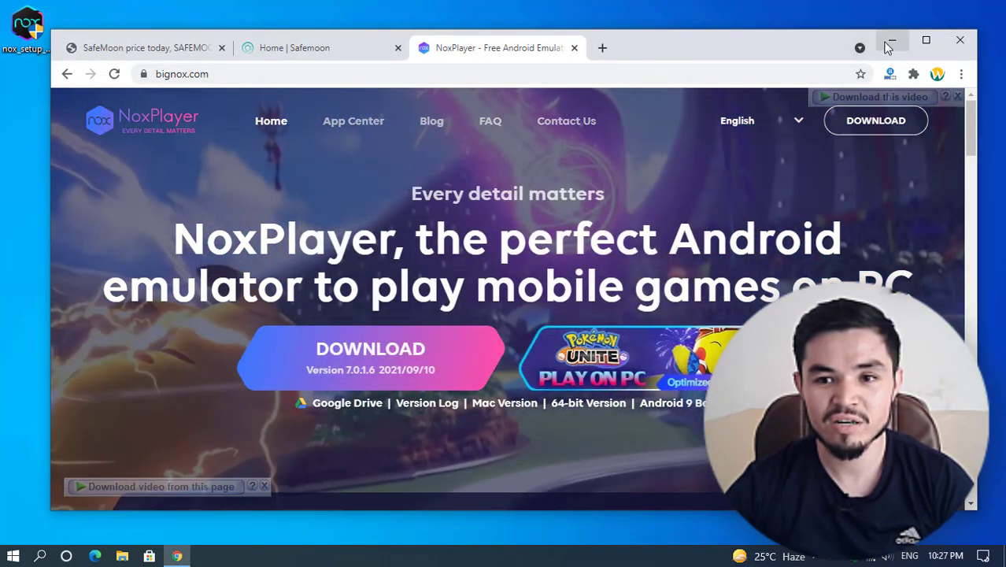
{"action": "left_click", "coordinate": [889, 42]}
Run nox_setup from the desktop, install NoxPlayer 7.0.1.5, and launch it.
{"action": "double_click", "coordinate": [46, 46]}
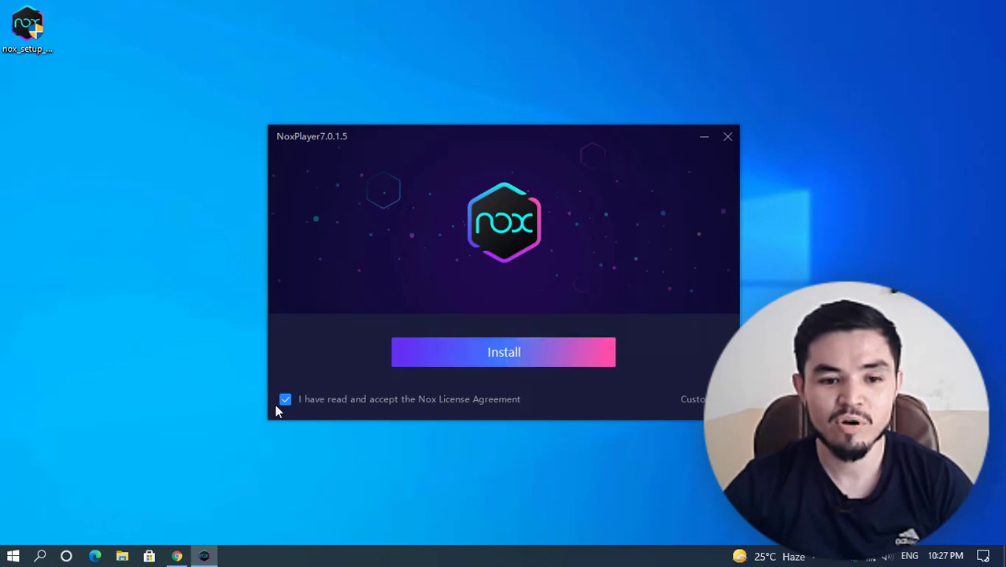
{"action": "left_click", "coordinate": [503, 354]}
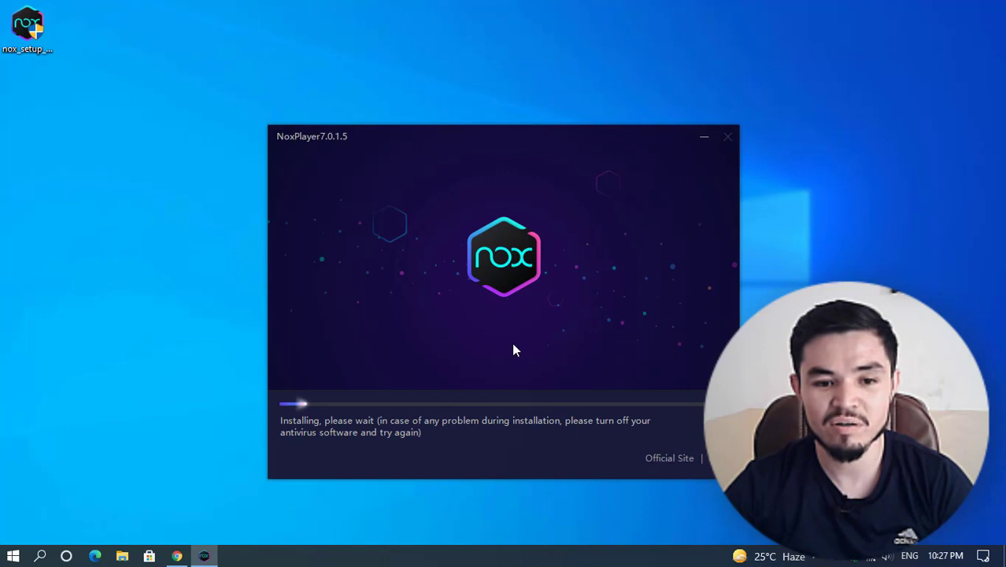
{"action": "left_click_drag", "start_coordinate": [519, 137], "coordinate": [511, 89]}
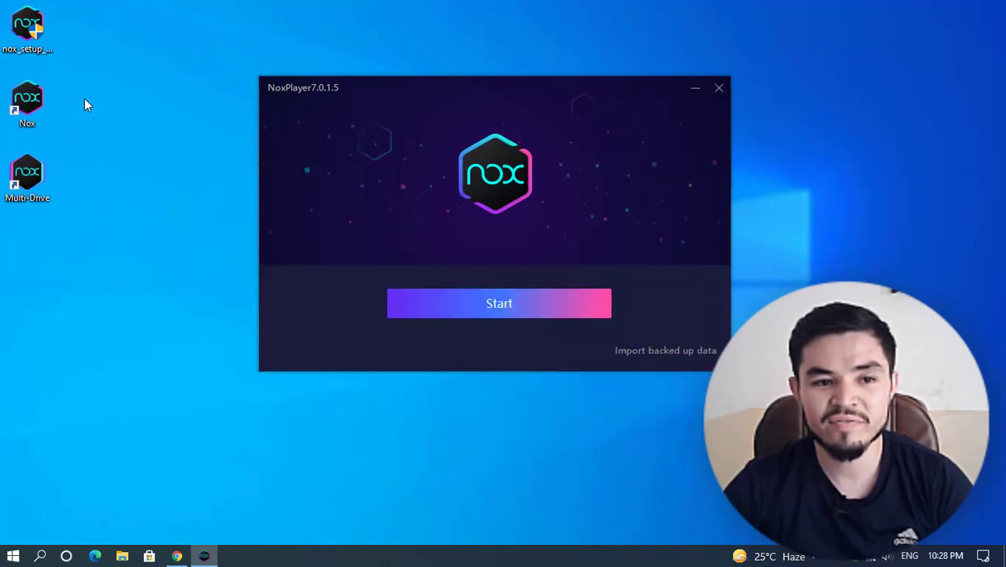
{"action": "left_click", "coordinate": [461, 308]}
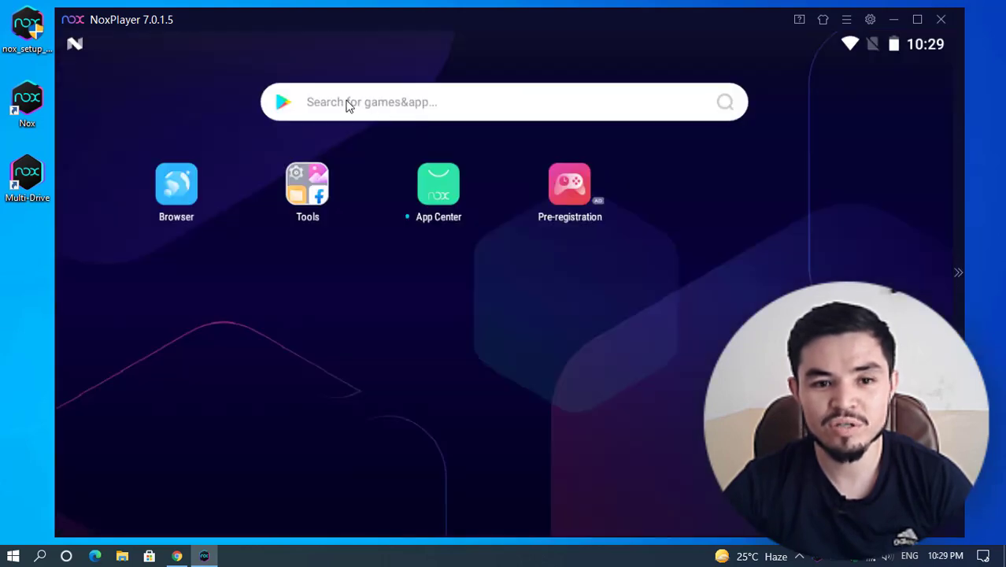
Dismiss NoxPlayer's first-run guide tips and open the Google Play login screen.
{"action": "left_click", "coordinate": [667, 225]}
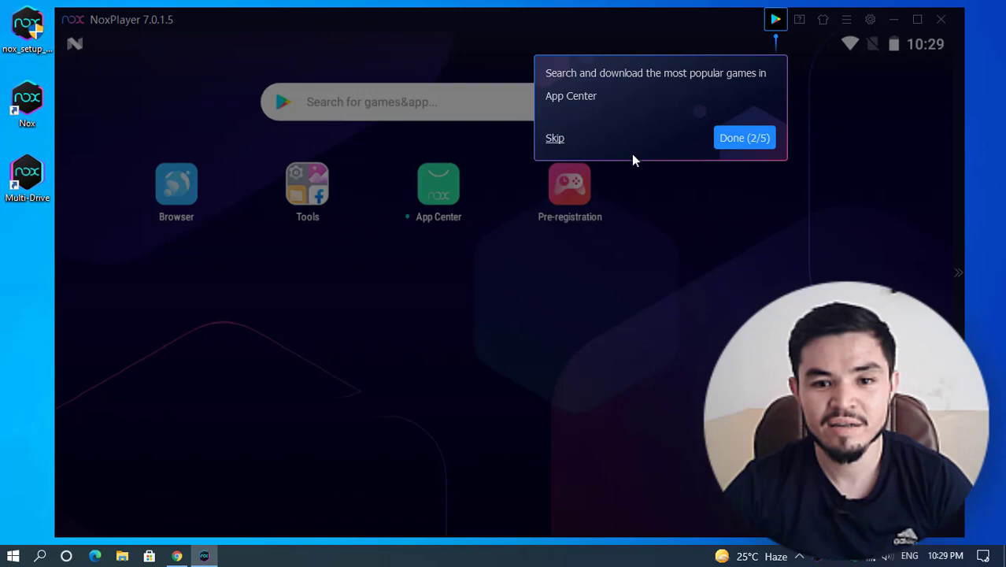
{"action": "left_click", "coordinate": [561, 141]}
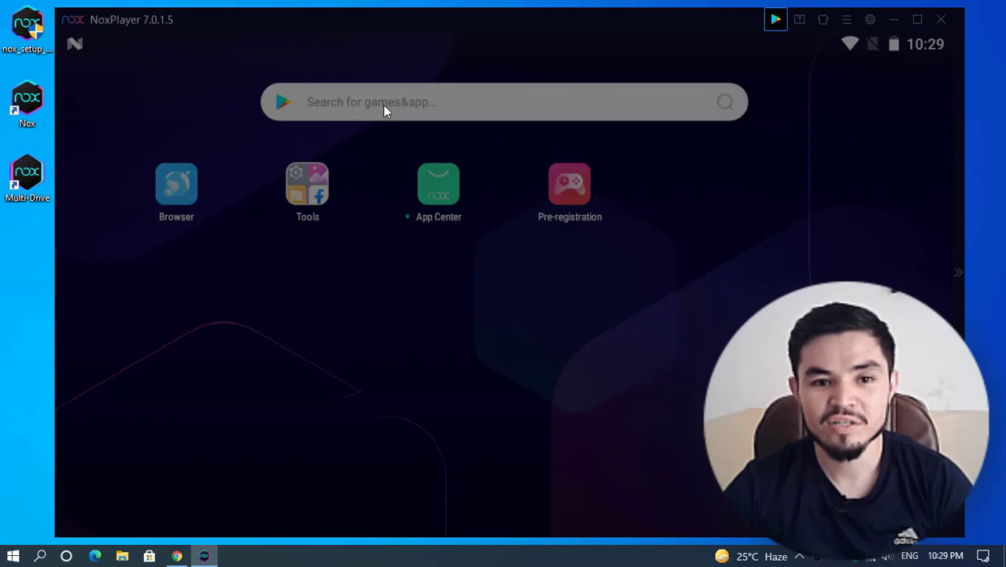
{"action": "left_click", "coordinate": [776, 19]}
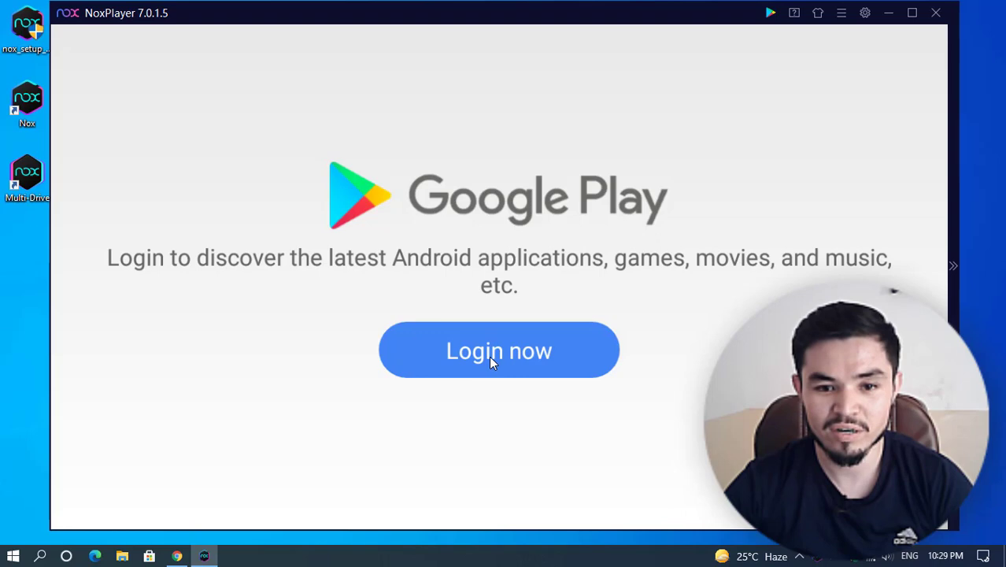
Start the Google Play login and submit the Google account e-mail.
{"action": "left_click", "coordinate": [489, 358]}
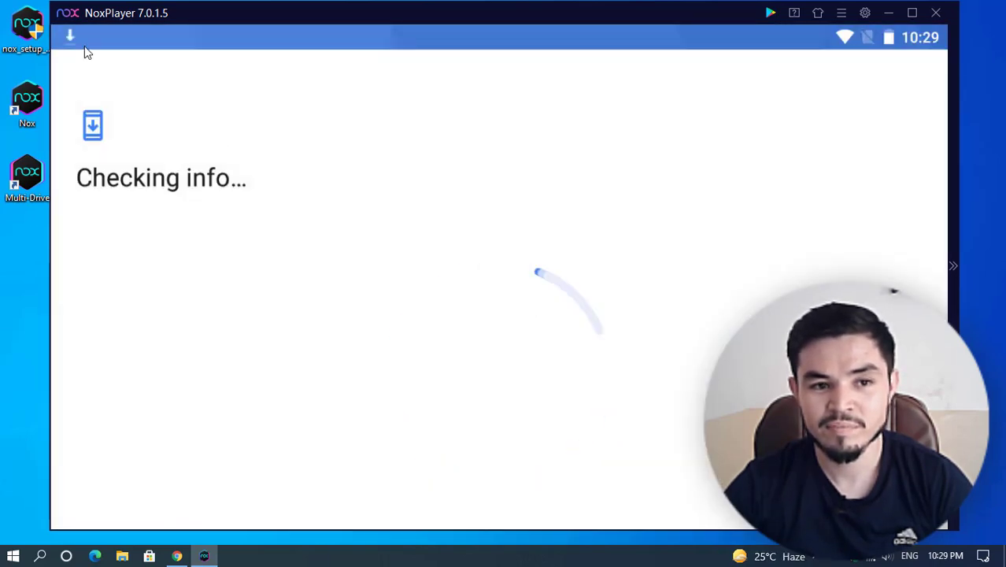
{"action": "left_click_drag", "start_coordinate": [83, 45], "coordinate": [280, 404]}
{"action": "left_click", "coordinate": [279, 403]}
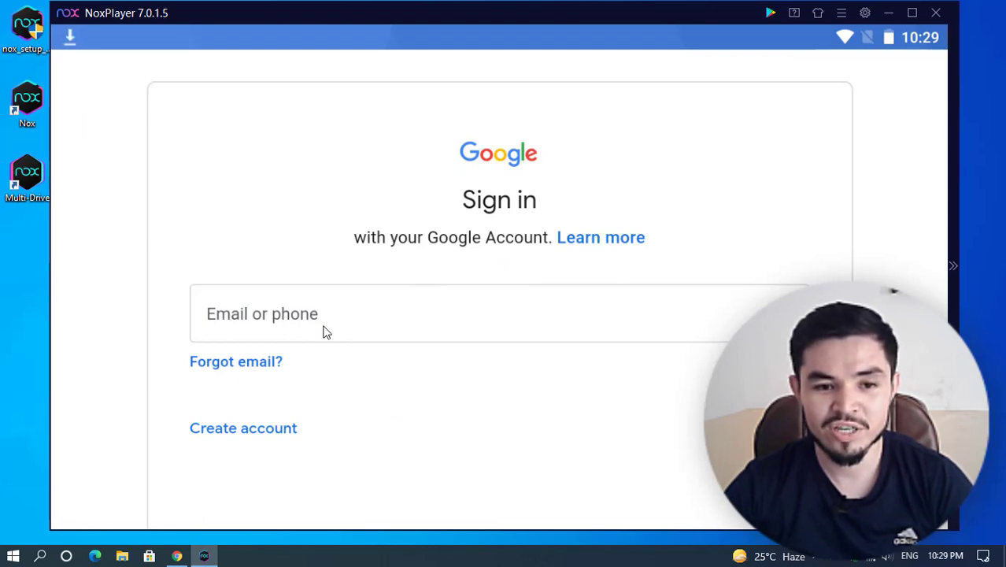
{"action": "left_click", "coordinate": [323, 331]}
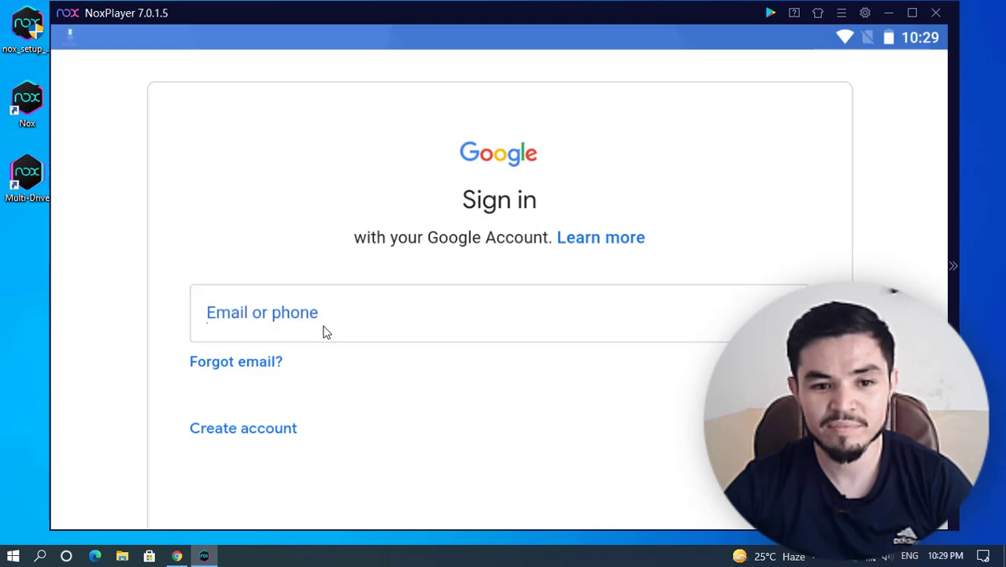
{"action": "key", "text": "Return"}
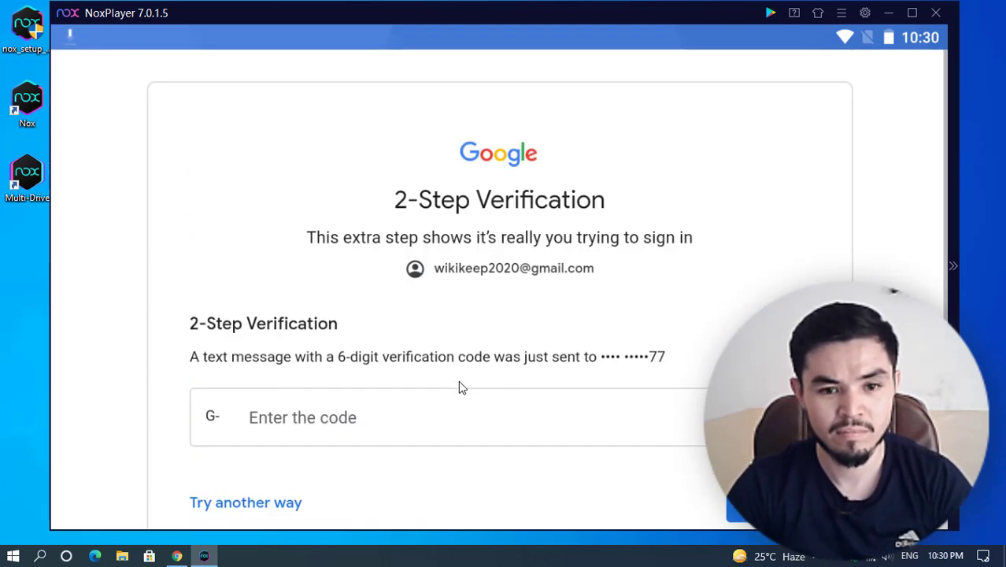
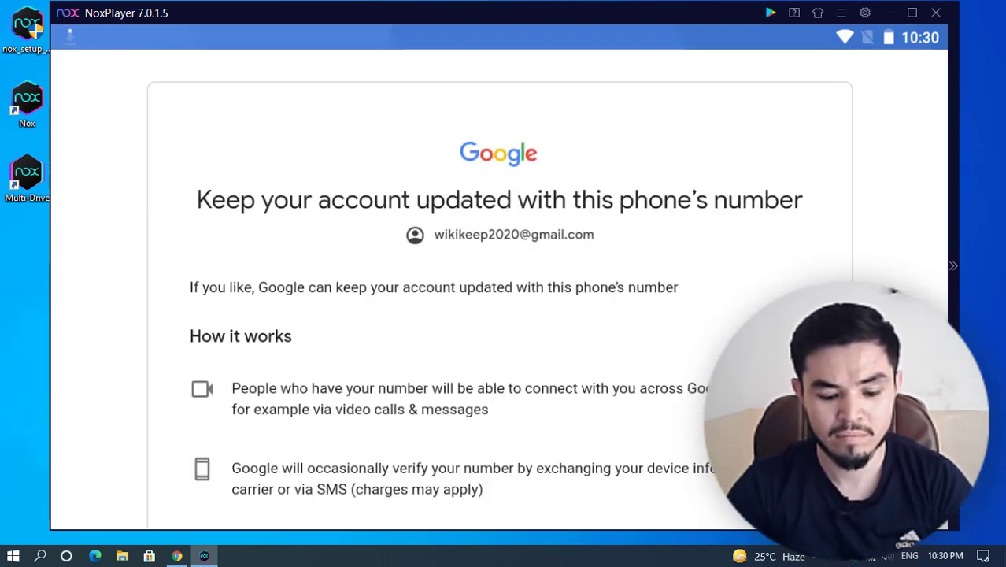
Enter the password and verification code, skip adding a phone, then open the emulator's Google Search page.
{"action": "scroll", "coordinate": [271, 427], "scroll_direction": "down", "scroll_amount": 5}
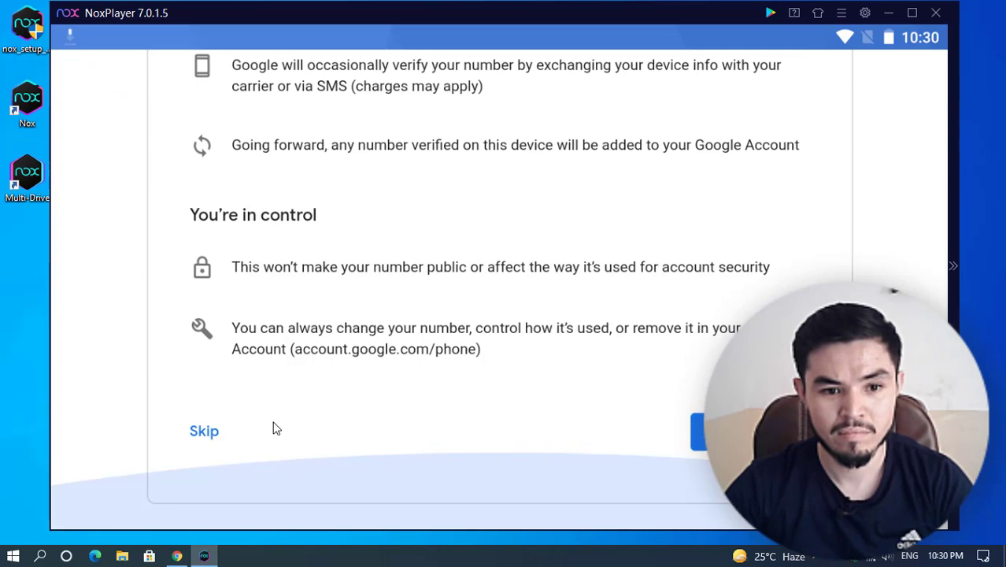
{"action": "left_click", "coordinate": [203, 429]}
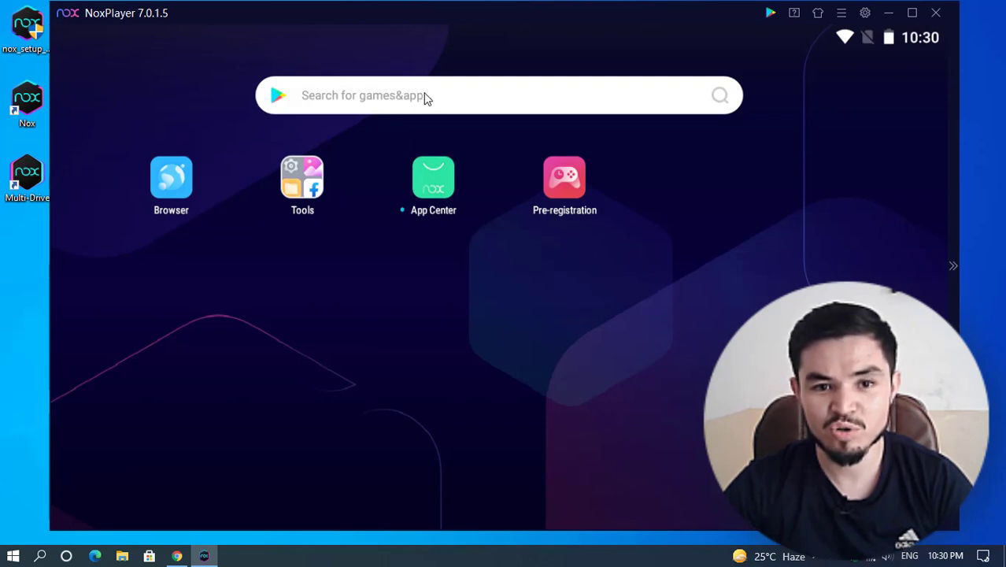
{"action": "left_click", "coordinate": [425, 96]}
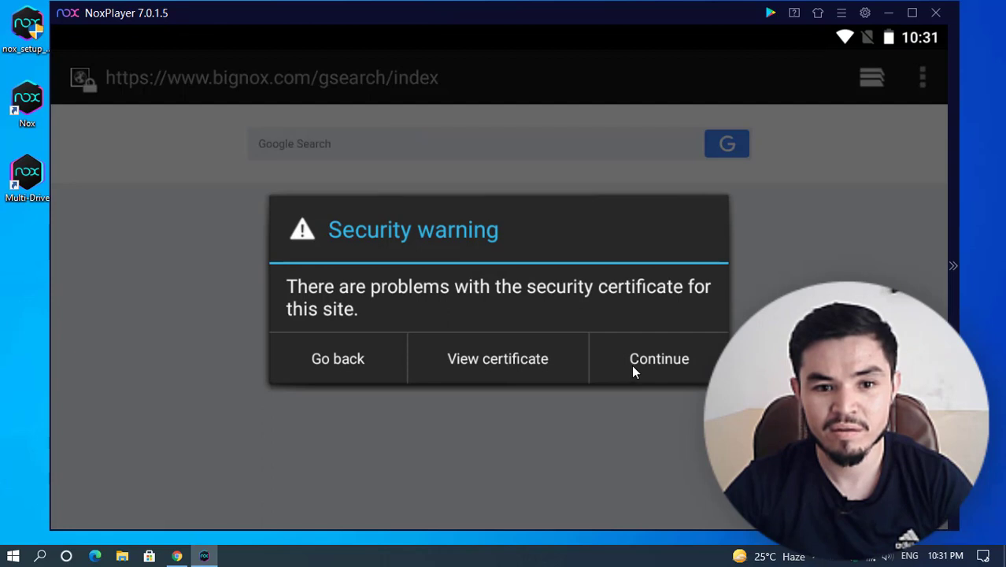
{"action": "left_click", "coordinate": [633, 363]}
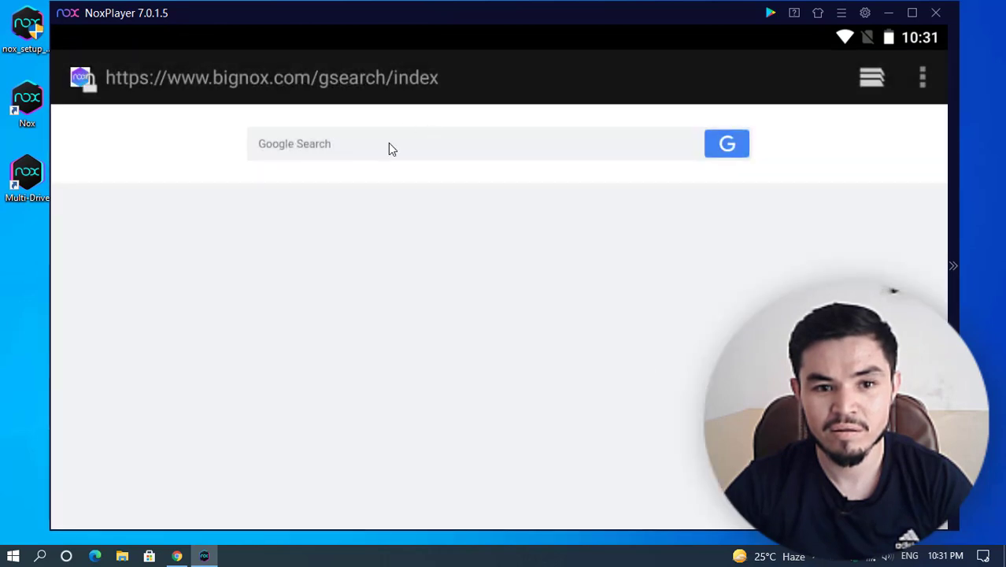
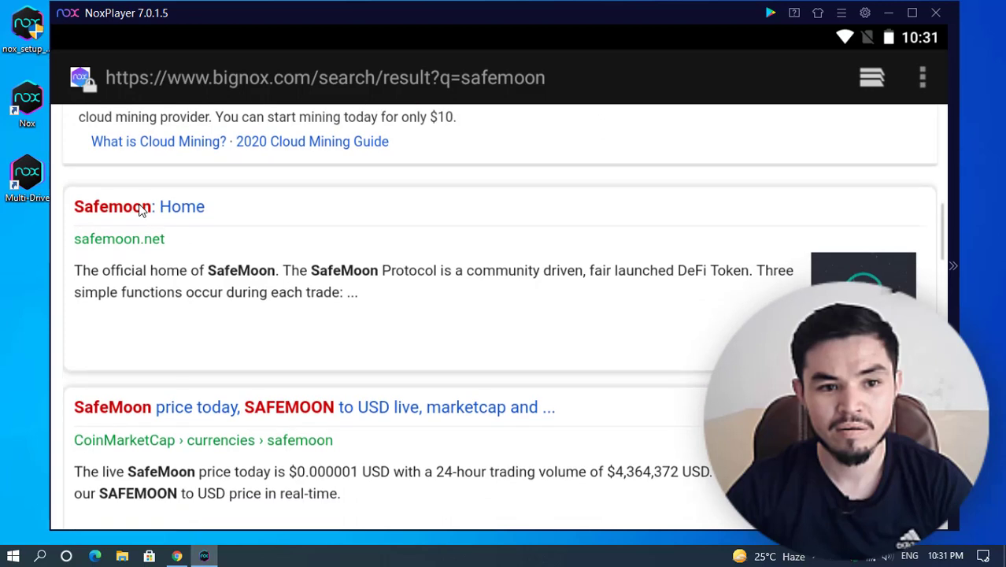
Open the official SafeMoon site from the search results and accept its cookies notice.
{"action": "left_click", "coordinate": [140, 208]}
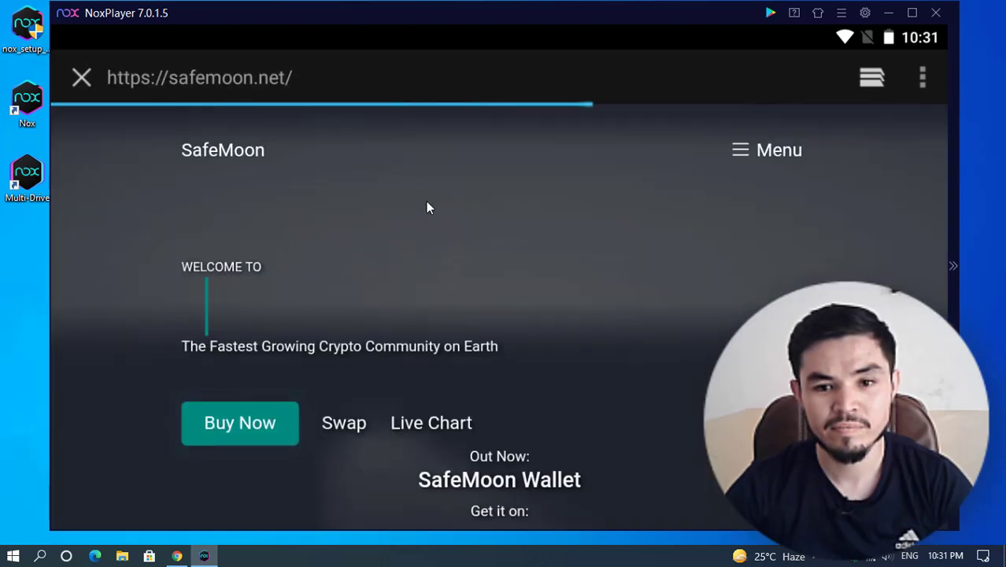
{"action": "scroll", "coordinate": [753, 252], "scroll_direction": "down", "scroll_amount": 5}
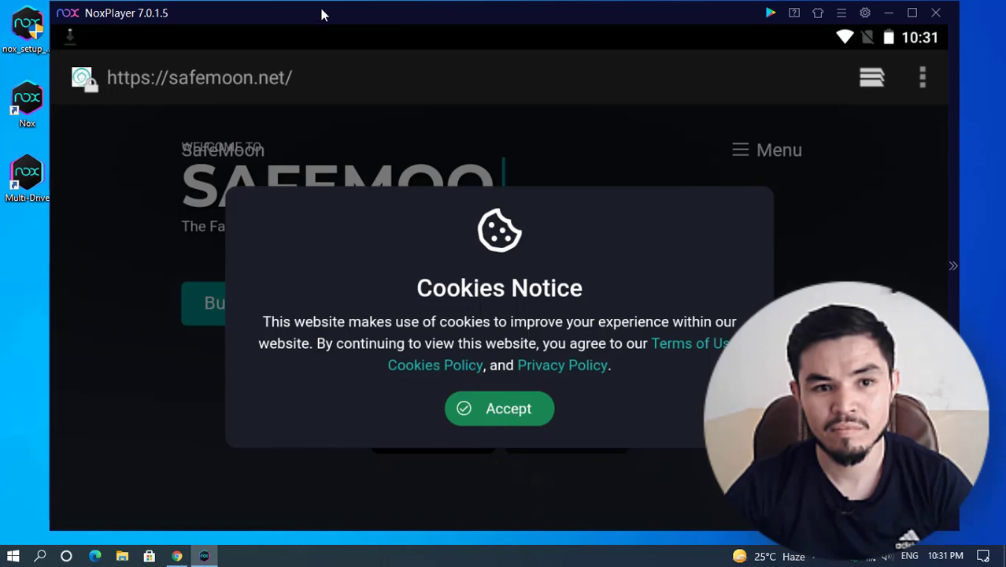
{"action": "left_click_drag", "start_coordinate": [327, 49], "coordinate": [396, 207]}
{"action": "left_click", "coordinate": [501, 410]}
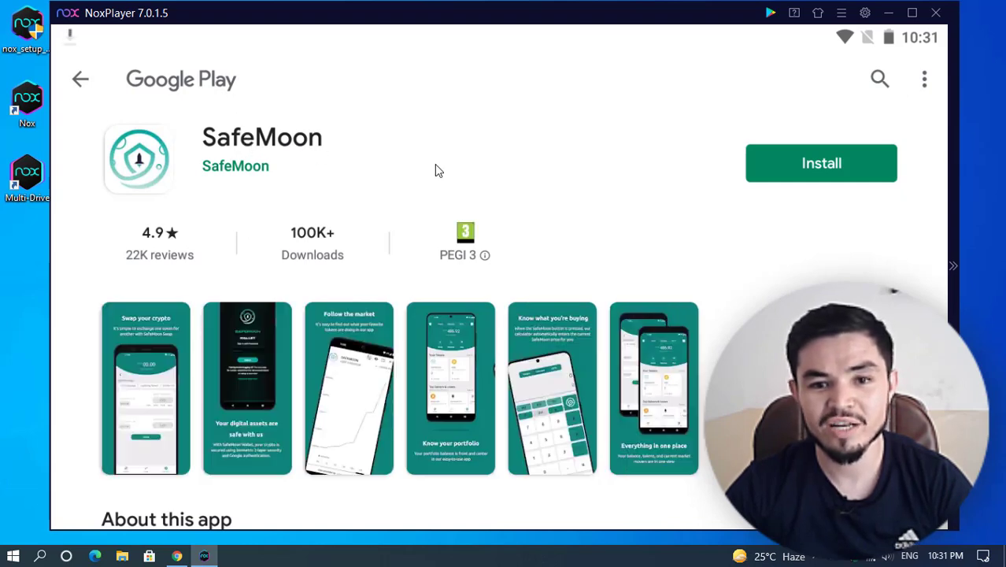
Install the SafeMoon app from its Play Store page, restarting the install after it resets.
{"action": "left_click", "coordinate": [778, 164]}
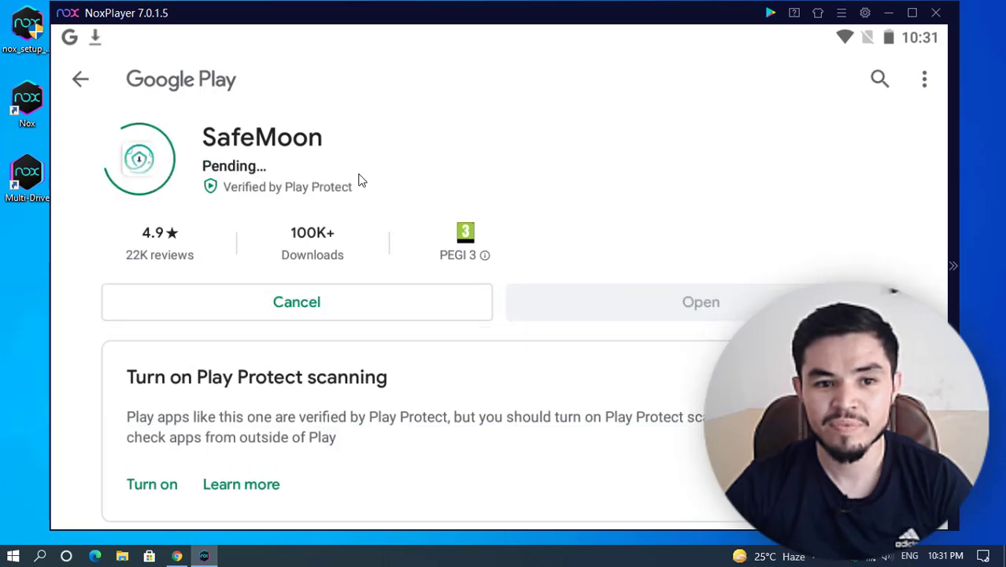
{"action": "left_click", "coordinate": [762, 176]}
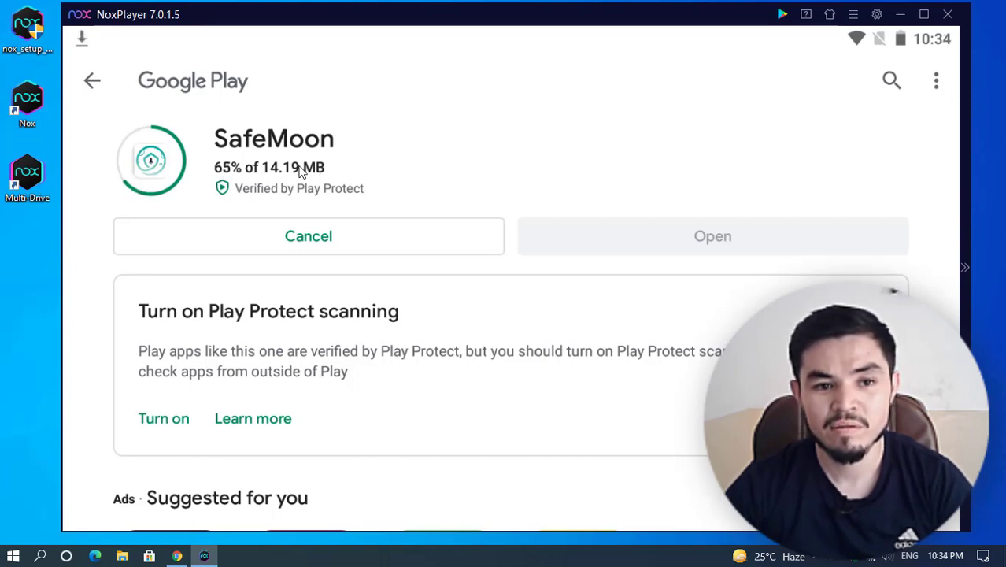
{"action": "left_click_drag", "start_coordinate": [451, 20], "coordinate": [452, 22]}
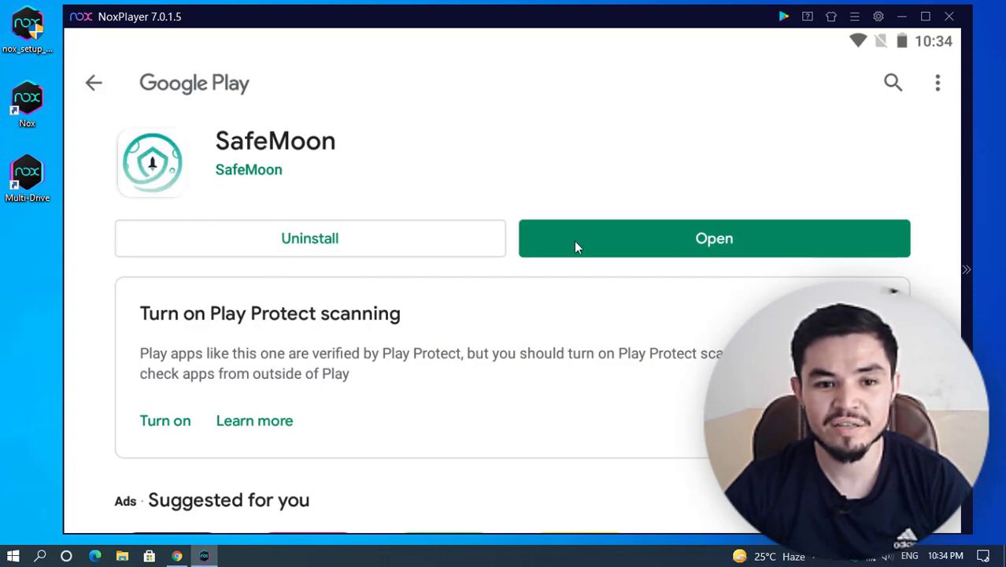
Launch SafeMoon Wallet from Google Play and let it load to the welcome screen.
{"action": "left_click", "coordinate": [682, 239]}
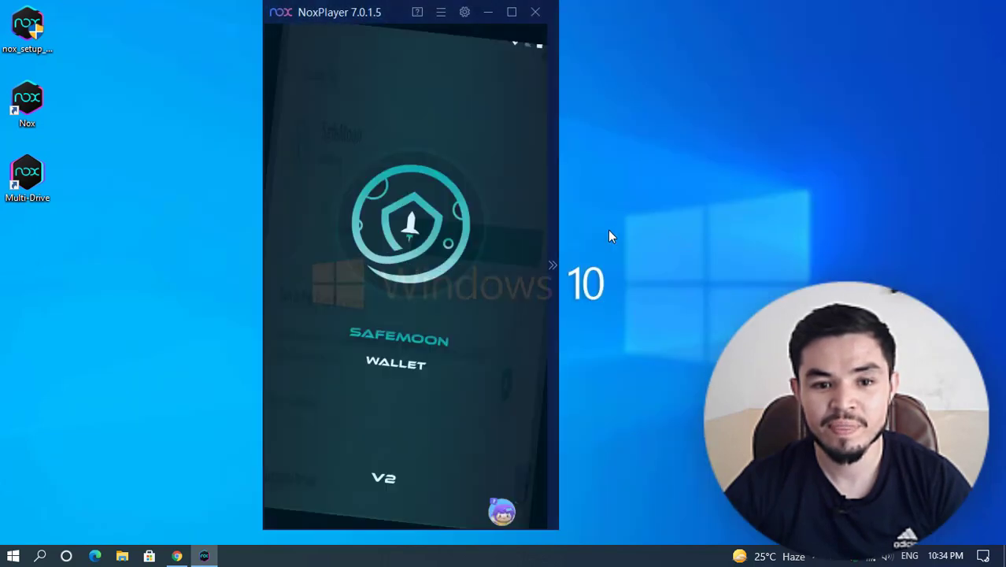
{"action": "left_click_drag", "start_coordinate": [398, 12], "coordinate": [414, 14]}
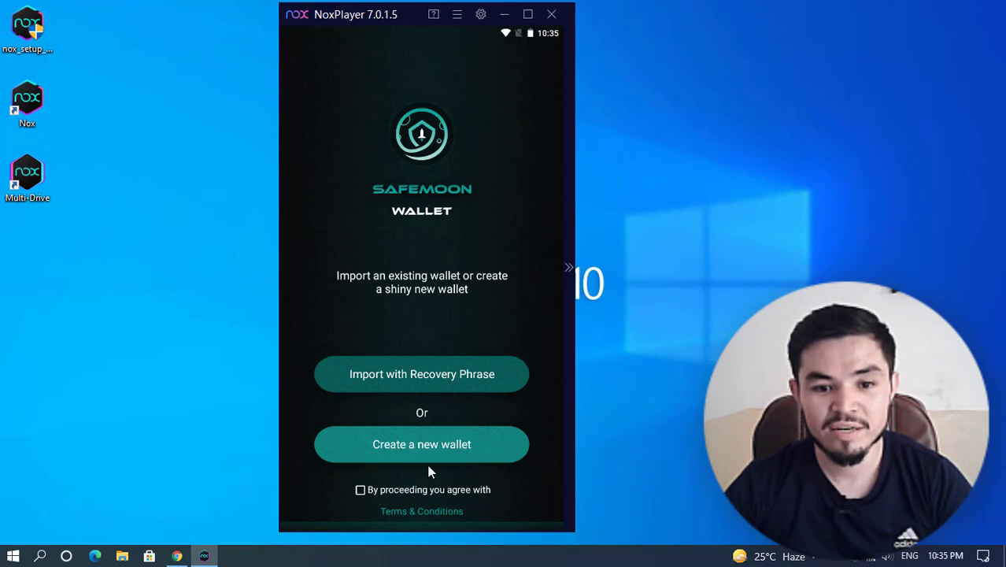
{"action": "left_click_drag", "start_coordinate": [405, 19], "coordinate": [431, 20]}
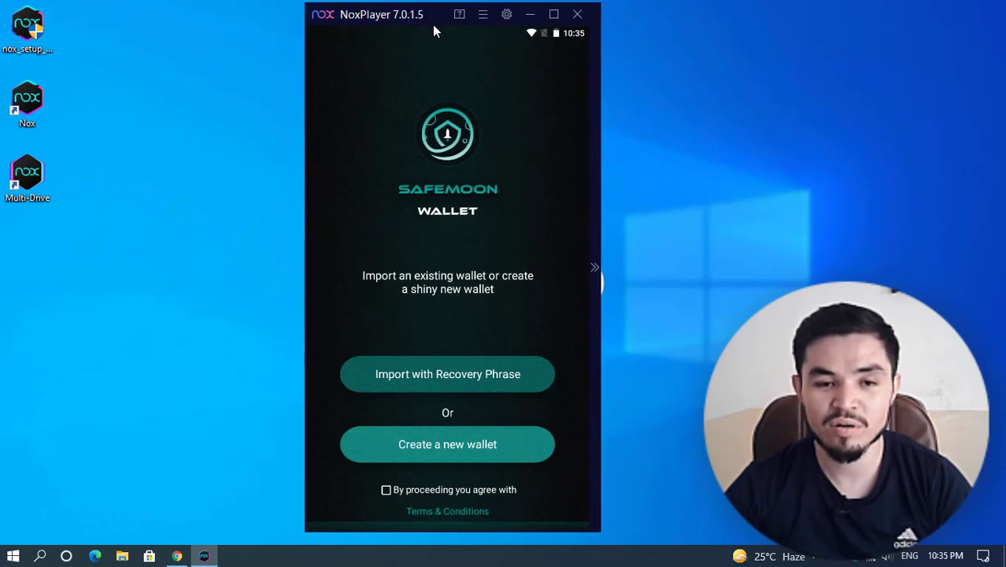